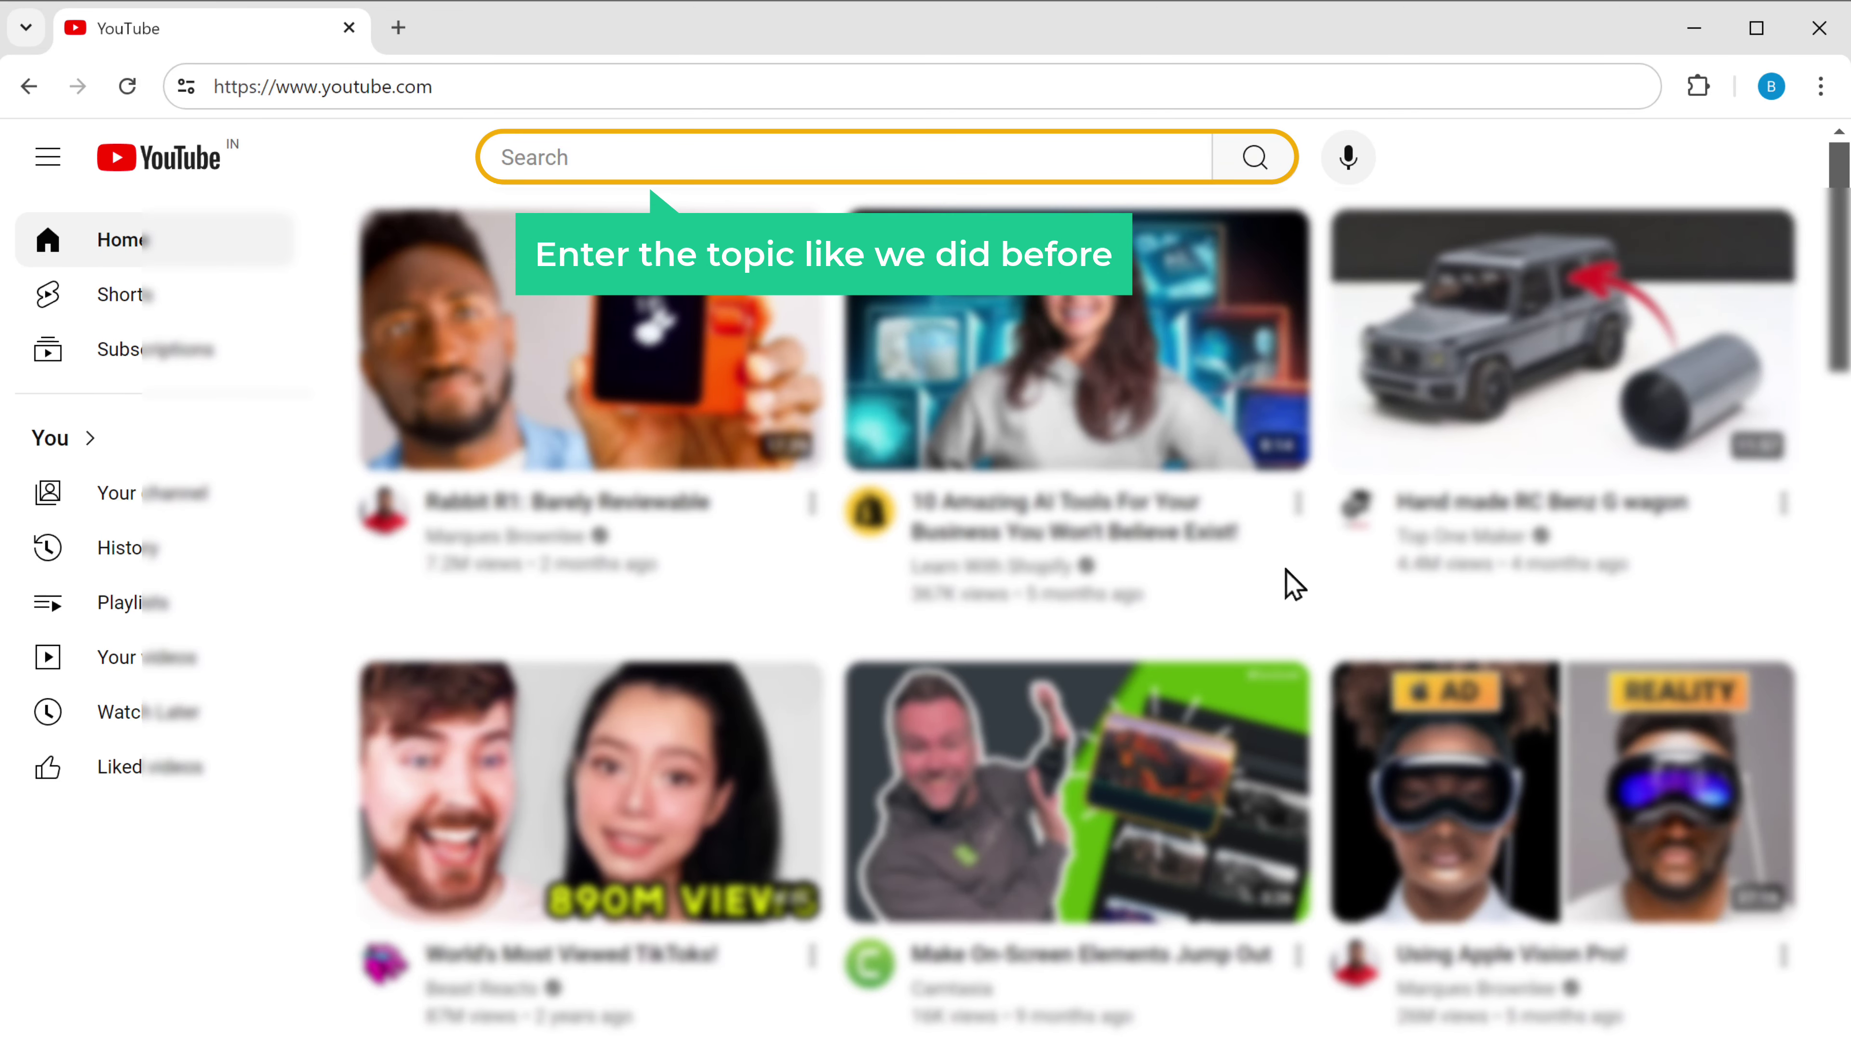
- Check YouTube autocomplete suggestions for 'write a blog' followed by the letters a, b and w
{"action": "left_click", "coordinate": [584, 158]}
{"action": "type", "text": "write"}
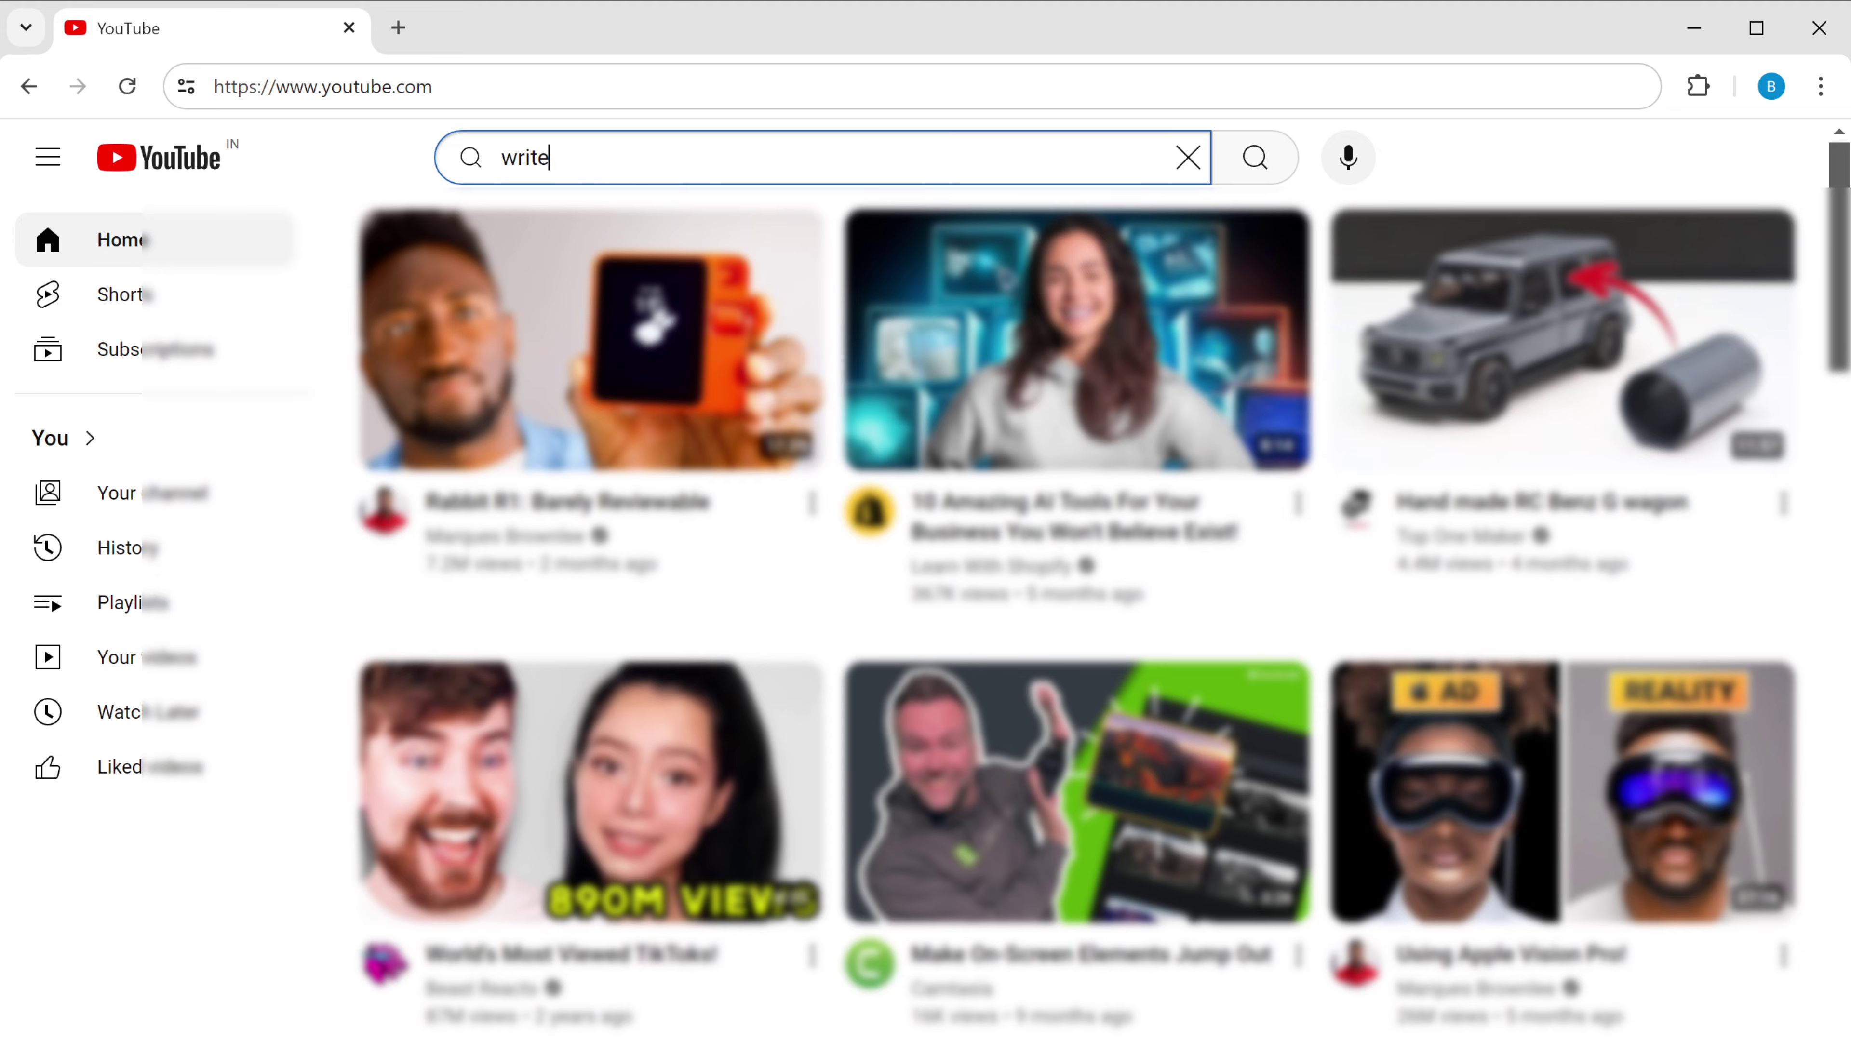
{"action": "type", "text": " a blog"}
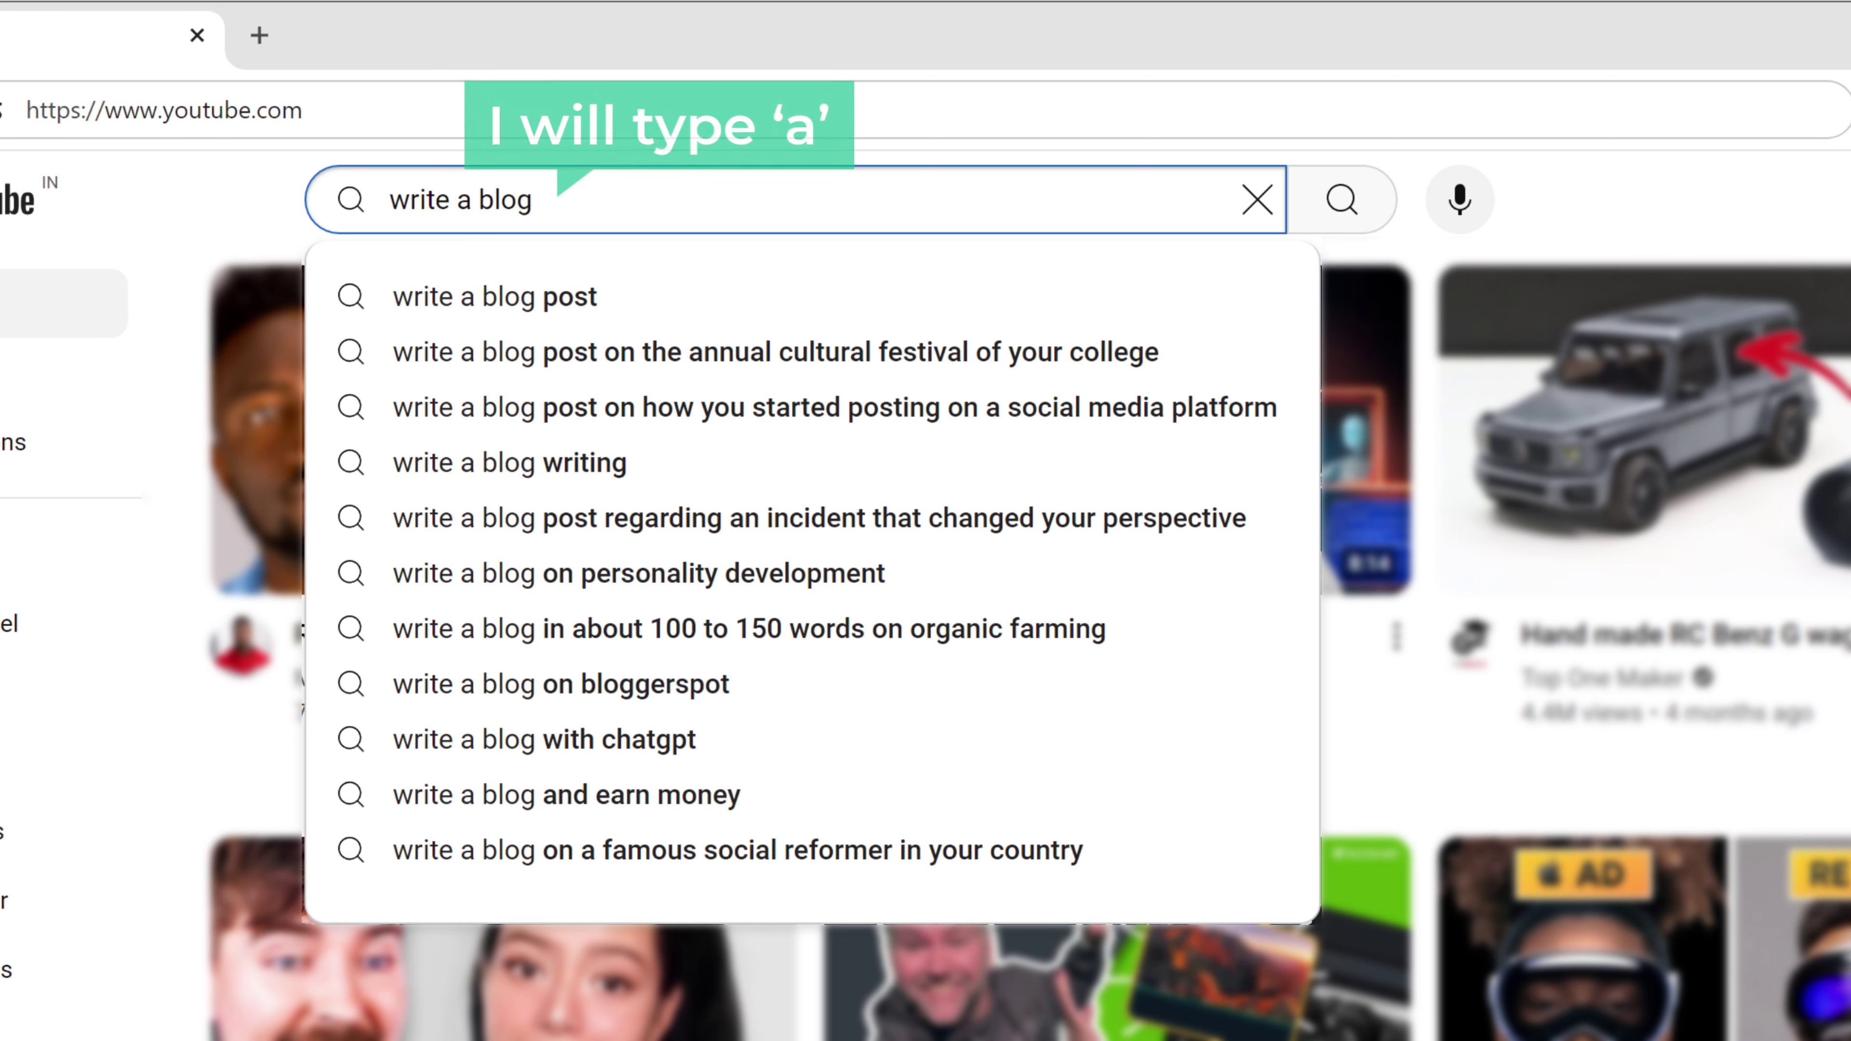
{"action": "type", "text": "a"}
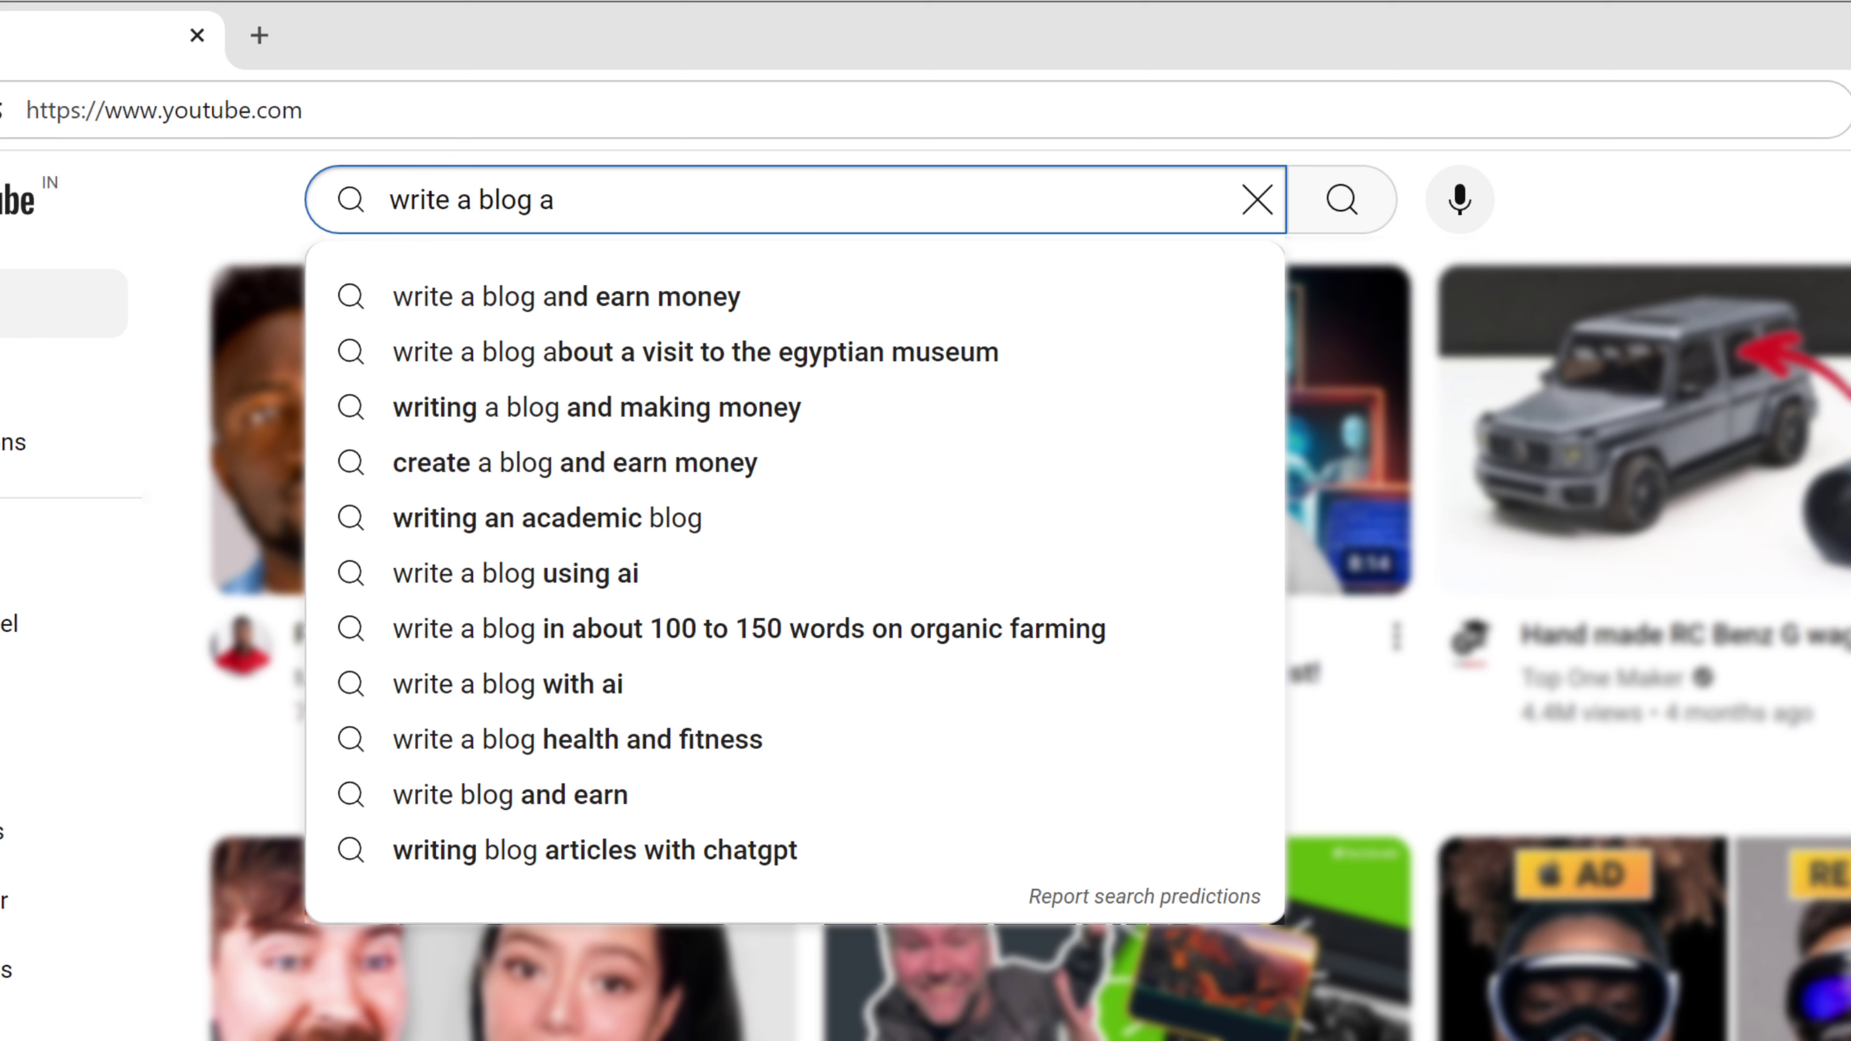
{"action": "key", "text": "BackSpace"}
{"action": "type", "text": "b"}
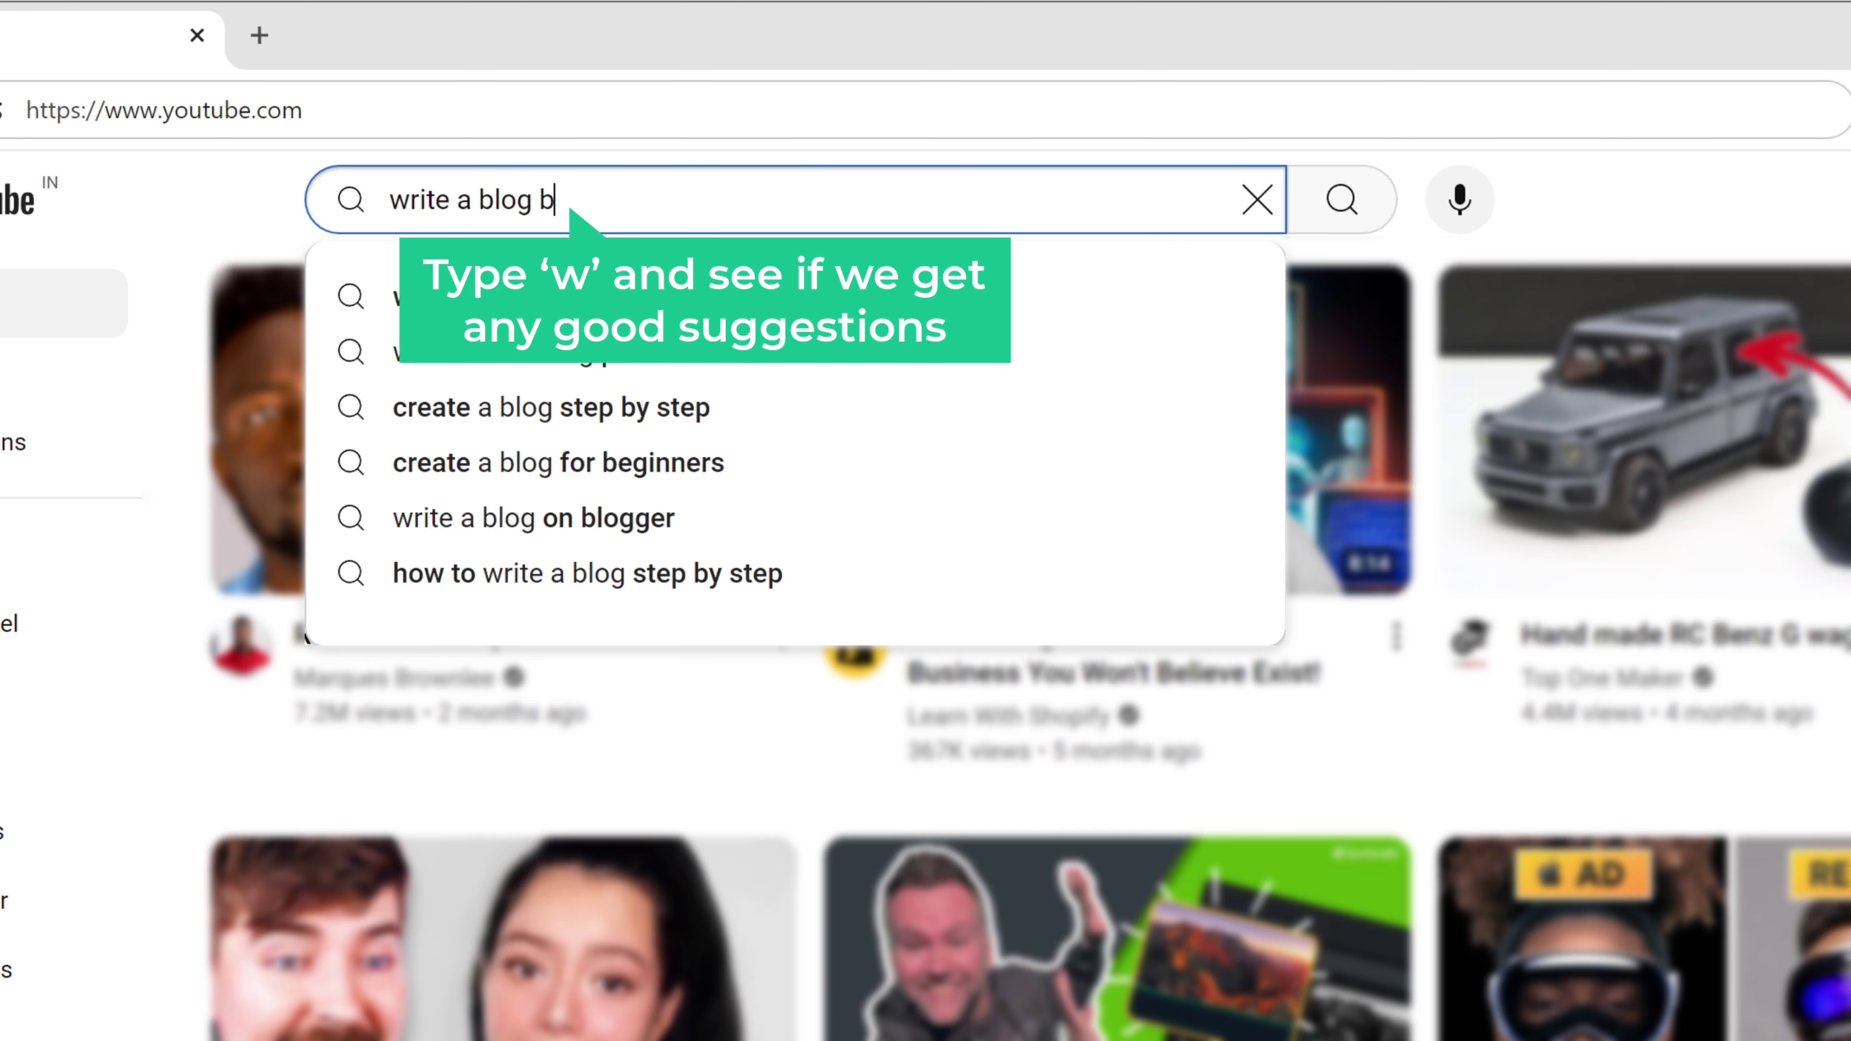
{"action": "key", "text": "BackSpace"}
{"action": "type", "text": "w"}
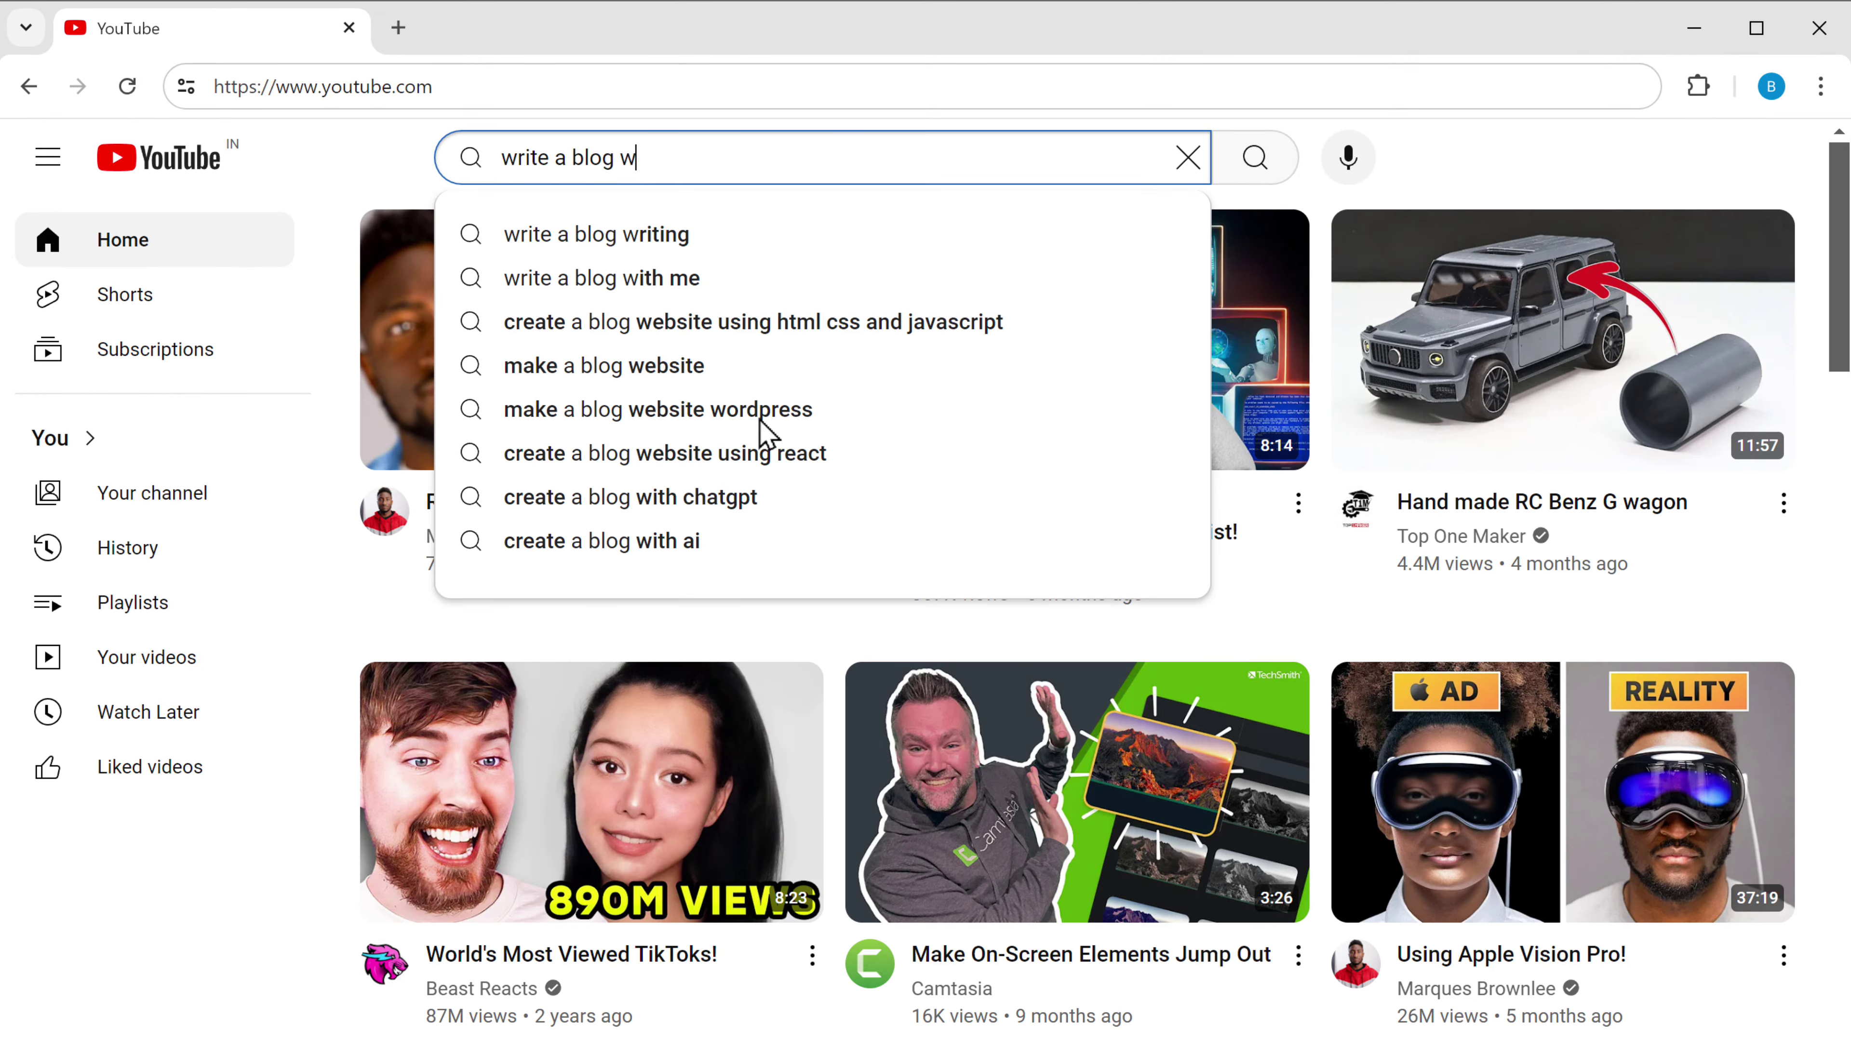
- Search YouTube for 'create a blog with chatgpt' and scroll through the results
{"action": "left_click", "coordinate": [645, 497]}
{"action": "scroll", "coordinate": [645, 513], "scroll_direction": "down", "scroll_amount": 10}
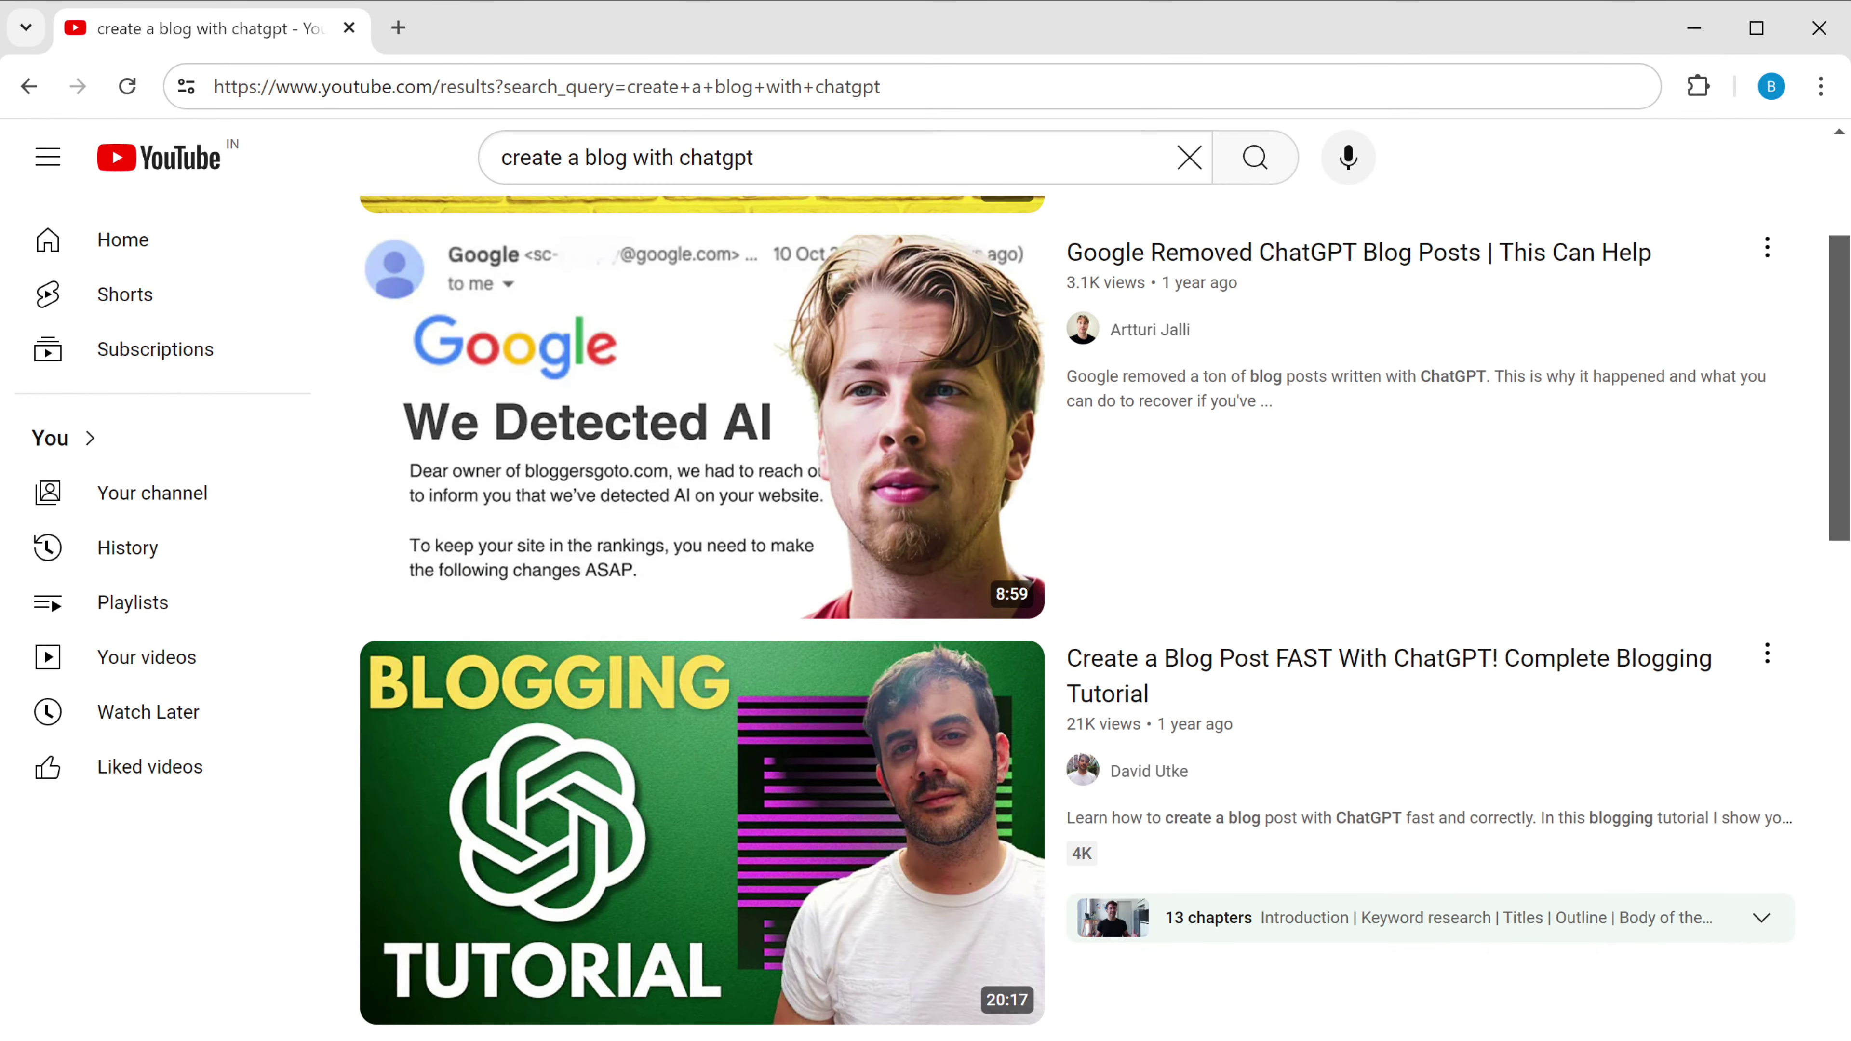
{"action": "scroll", "coordinate": [1068, 617], "scroll_direction": "down", "scroll_amount": 15}
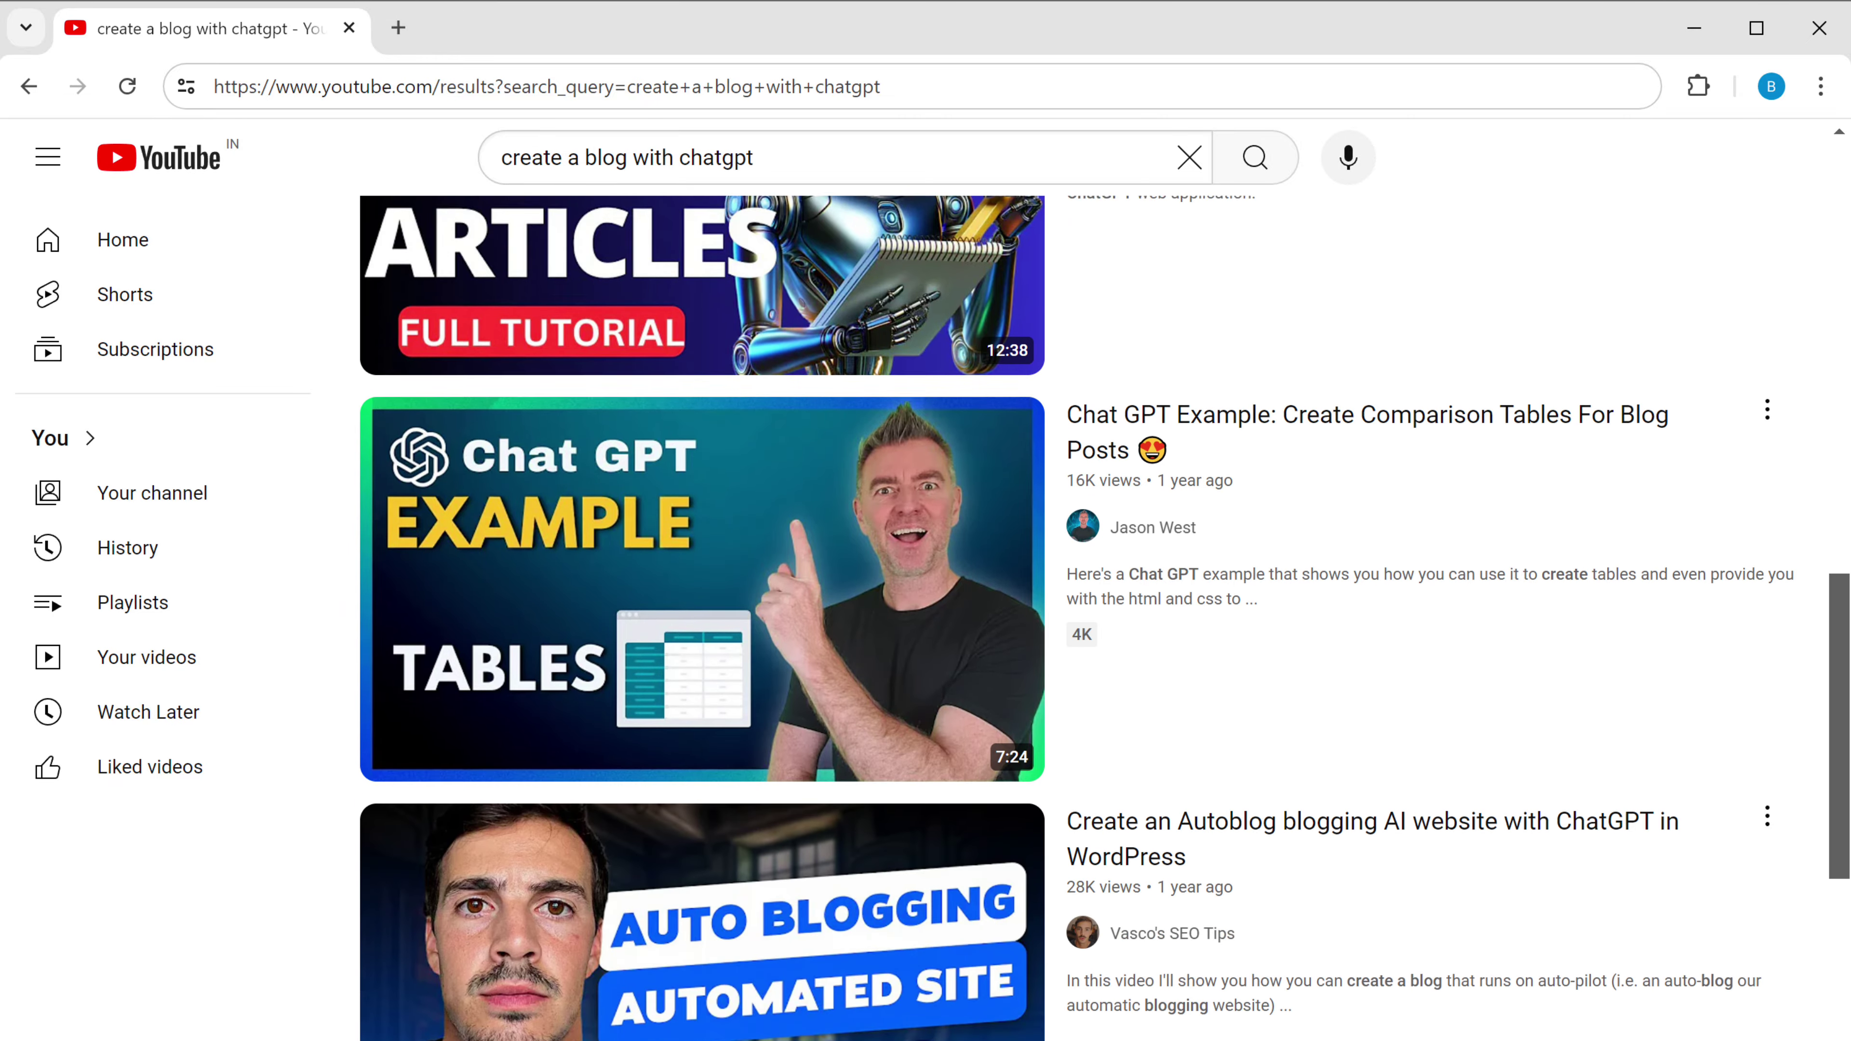
{"action": "scroll", "coordinate": [1068, 617], "scroll_direction": "up", "scroll_amount": 20}
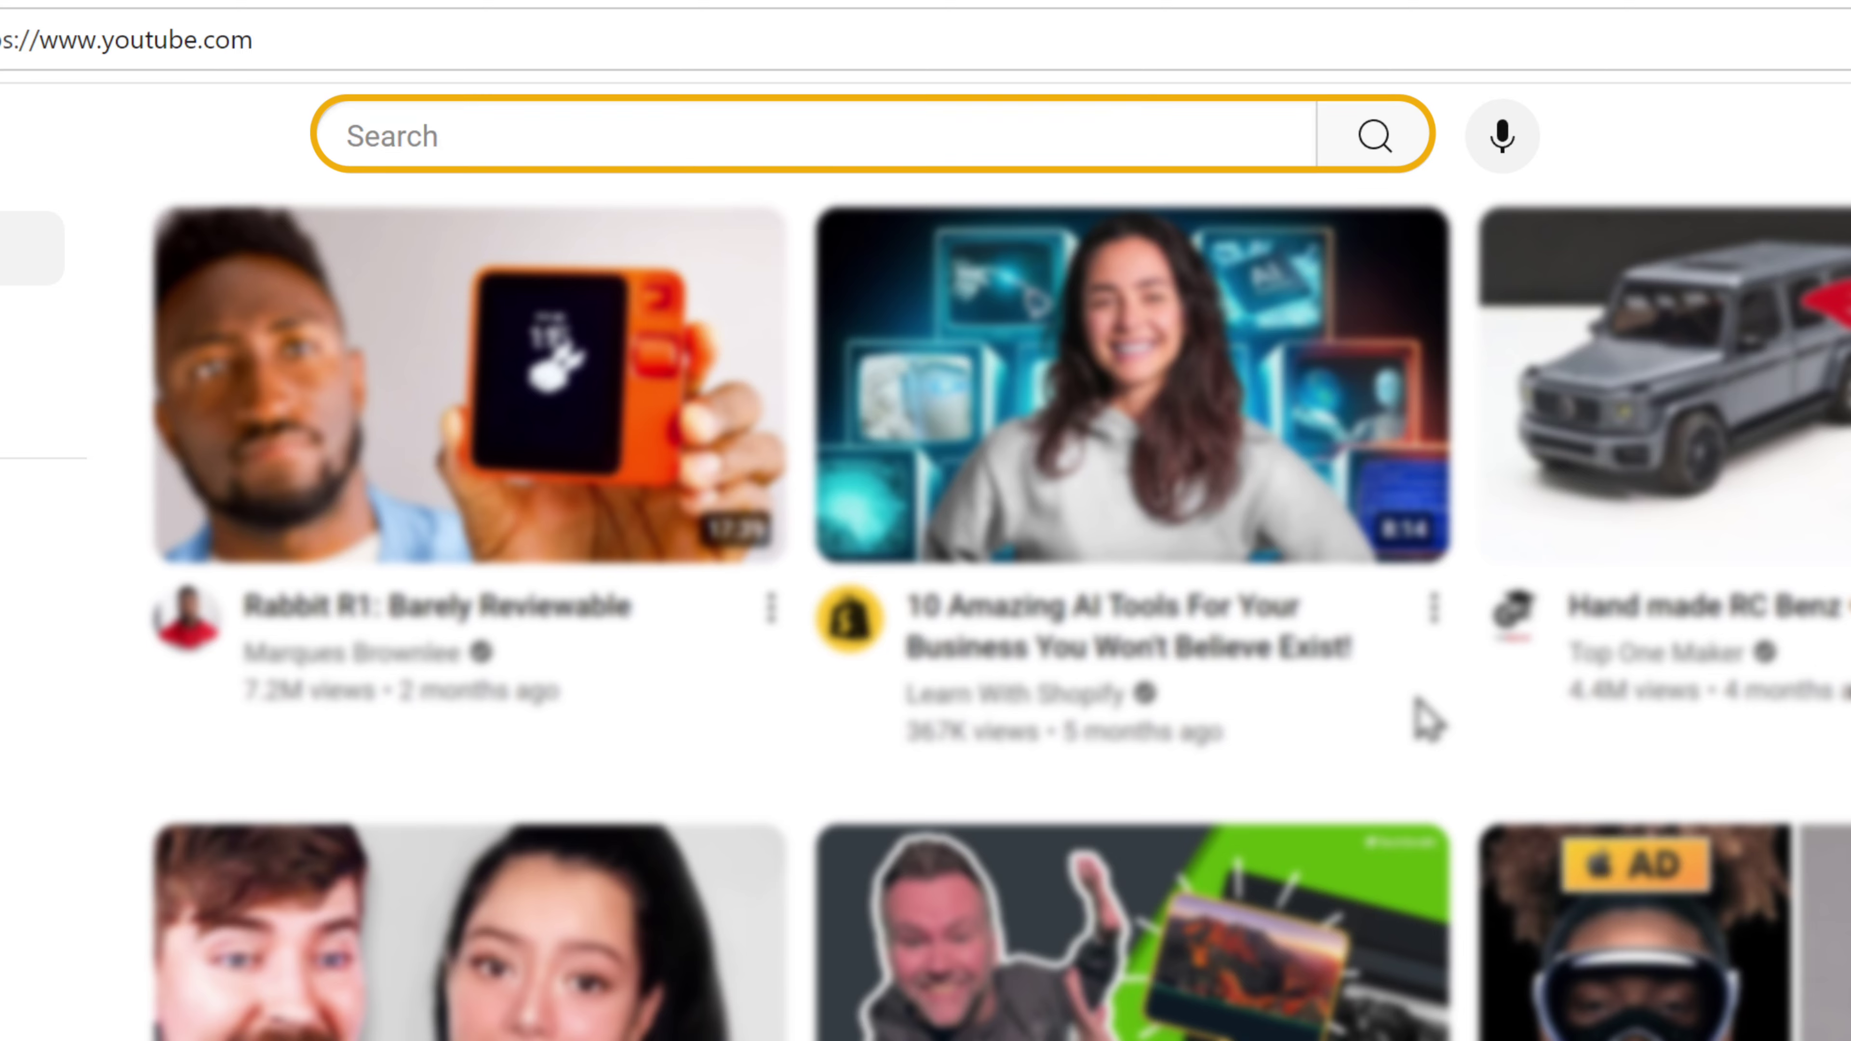
- Enter the wildcard query 'write a *blog' to see suggestions like travel and food blogs
{"action": "left_click", "coordinate": [461, 139]}
{"action": "type", "text": "write a blog"}
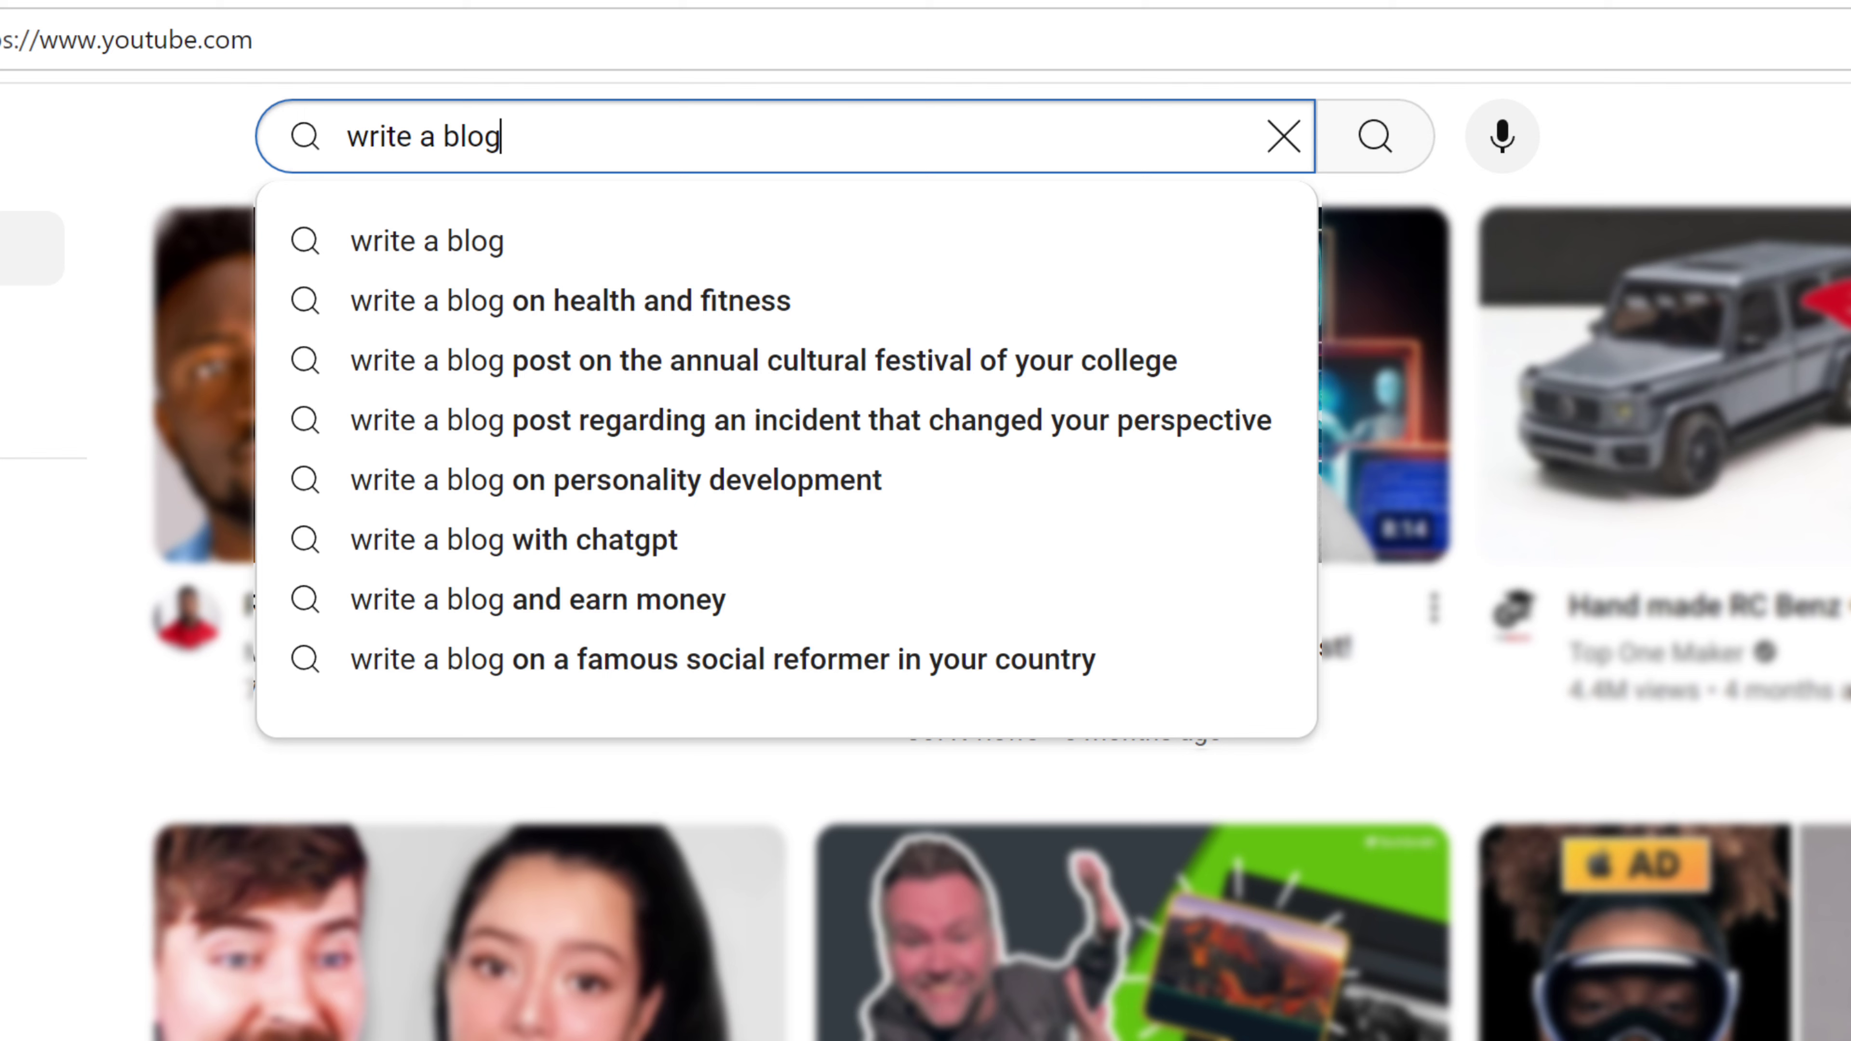
{"action": "key", "text": "Left"}
{"action": "type", "text": "*"}
{"action": "key", "text": "End"}
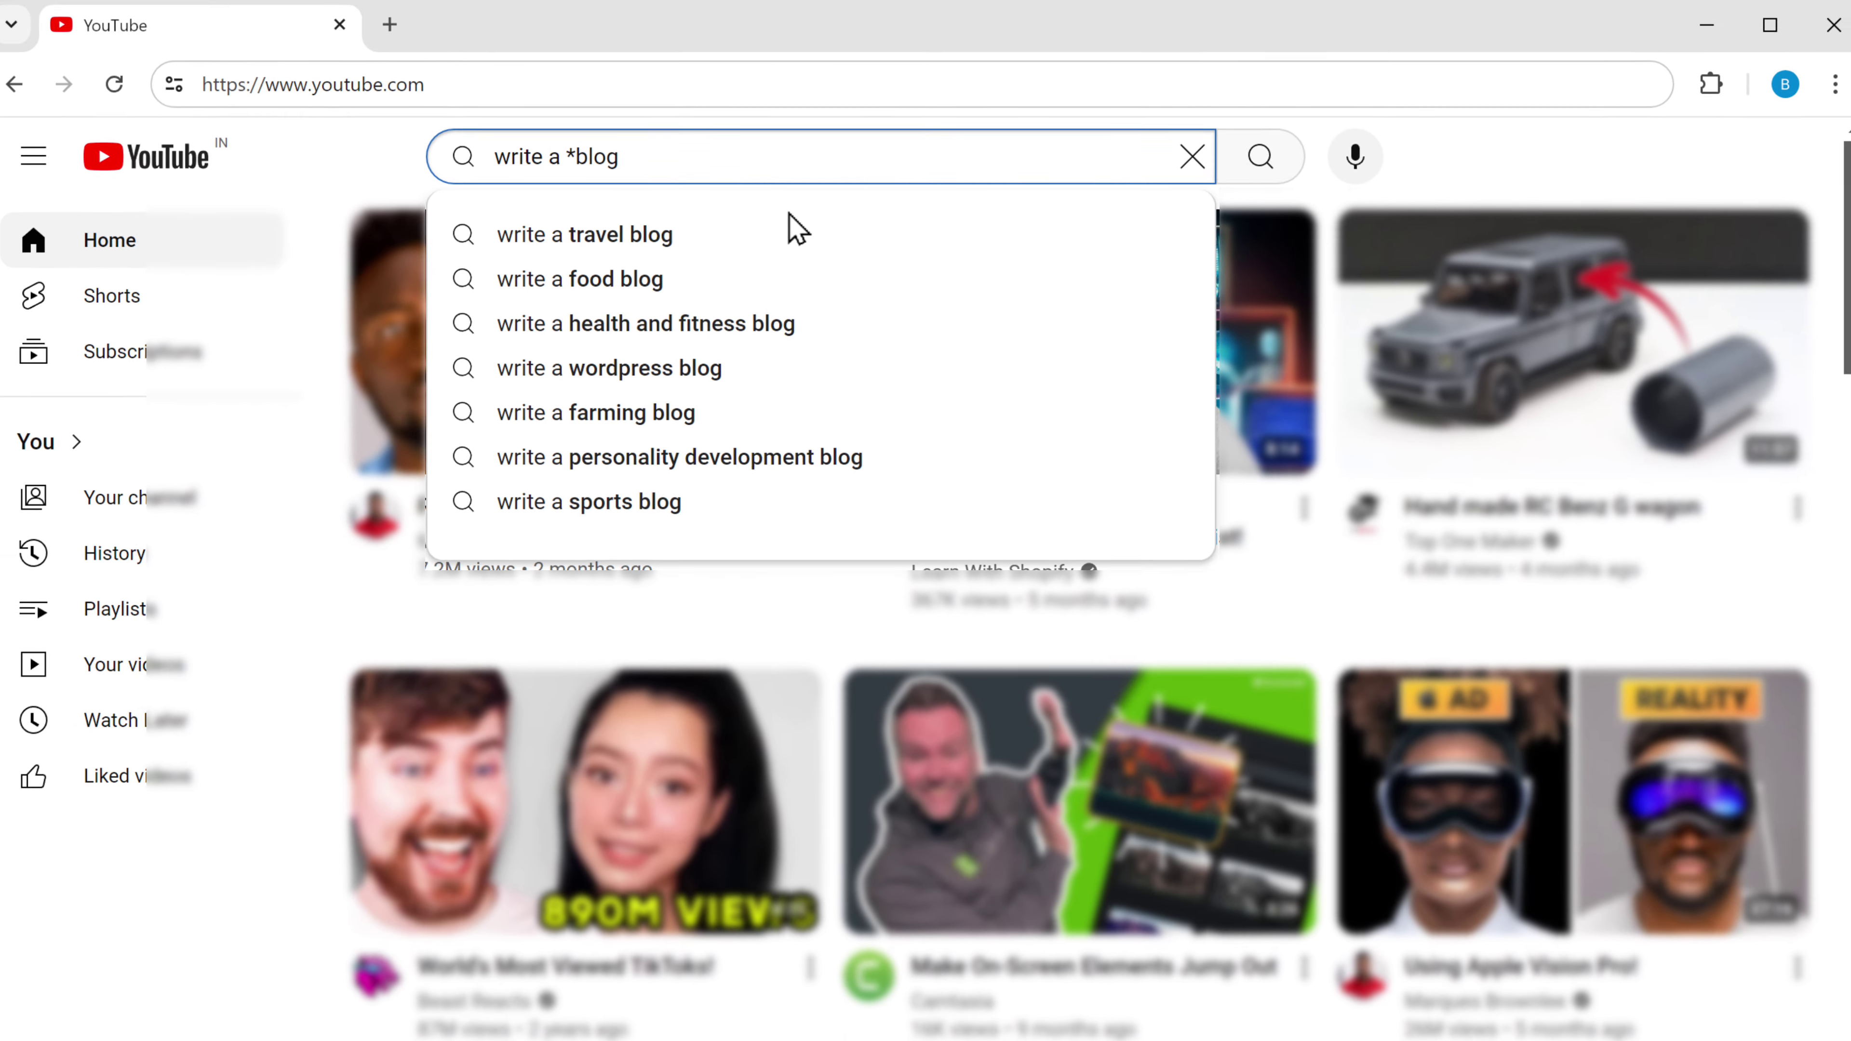
- Search YouTube for 'write a travel blog' and scroll through its results
{"action": "left_click", "coordinate": [604, 235]}
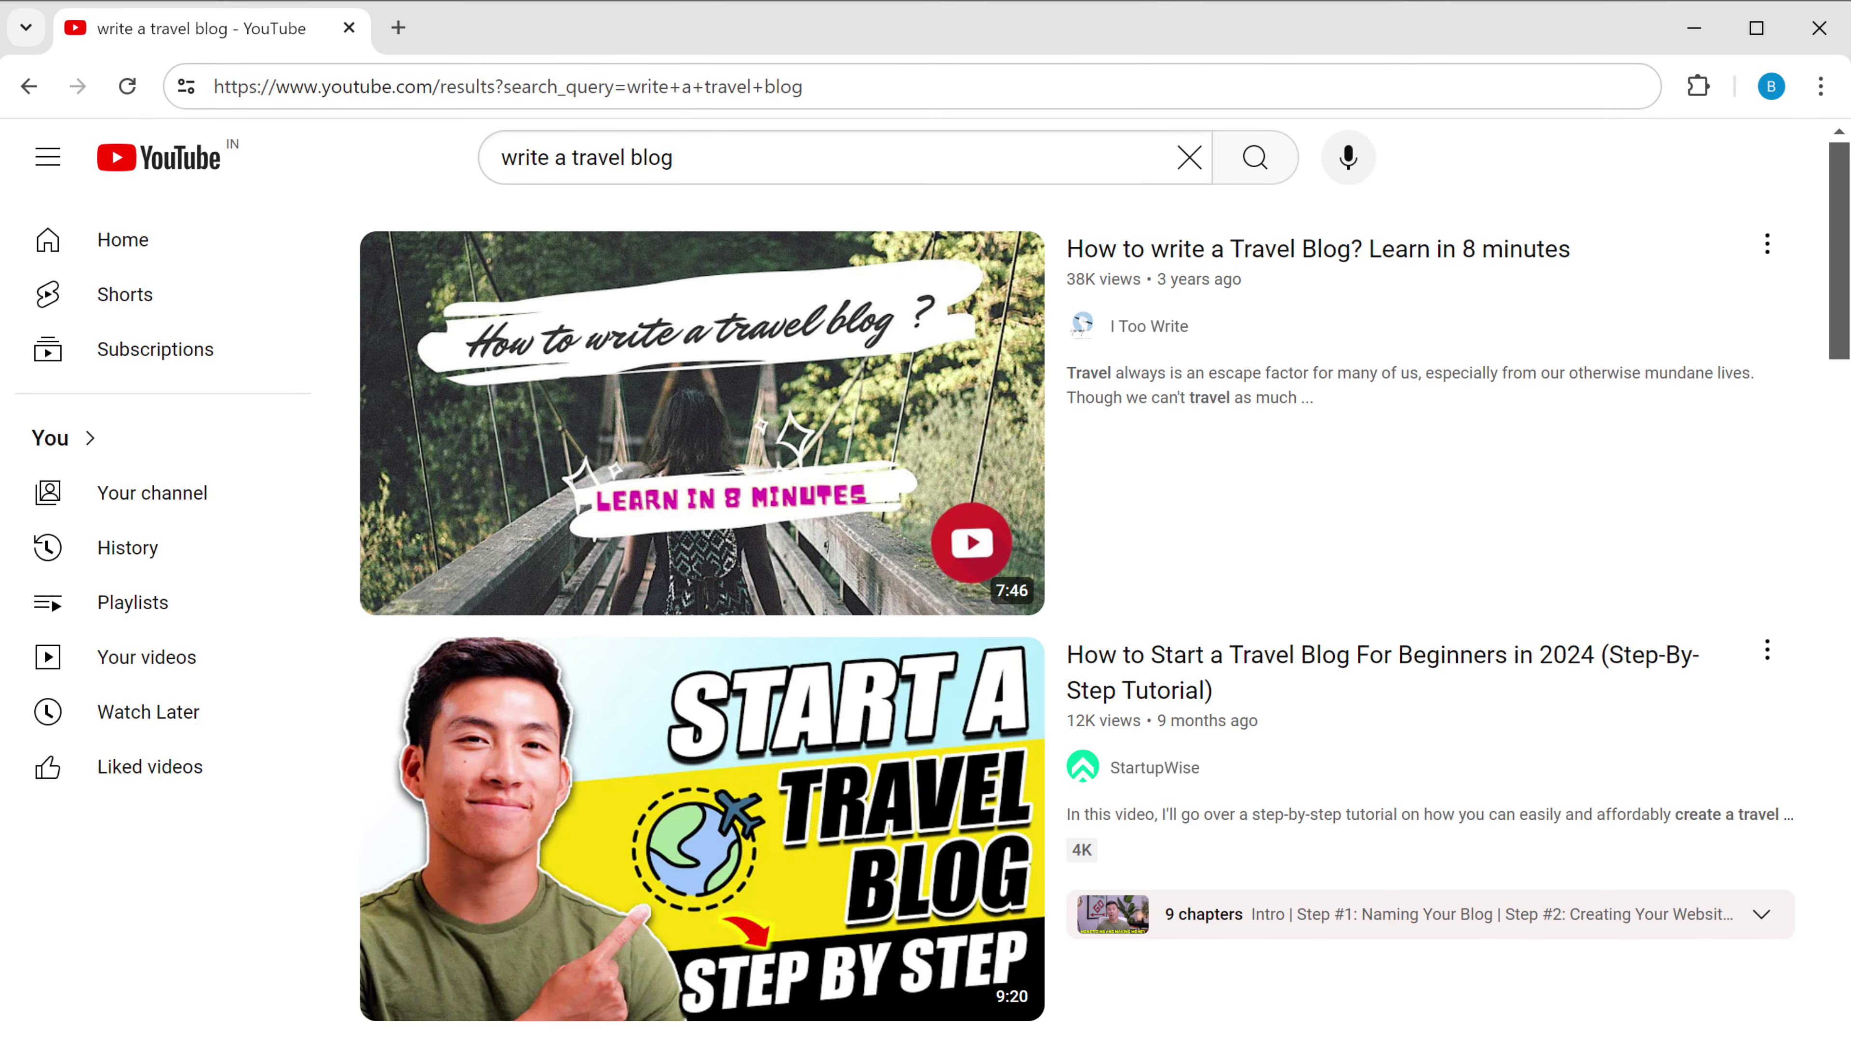
{"action": "scroll", "coordinate": [1069, 618], "scroll_direction": "down", "scroll_amount": 7}
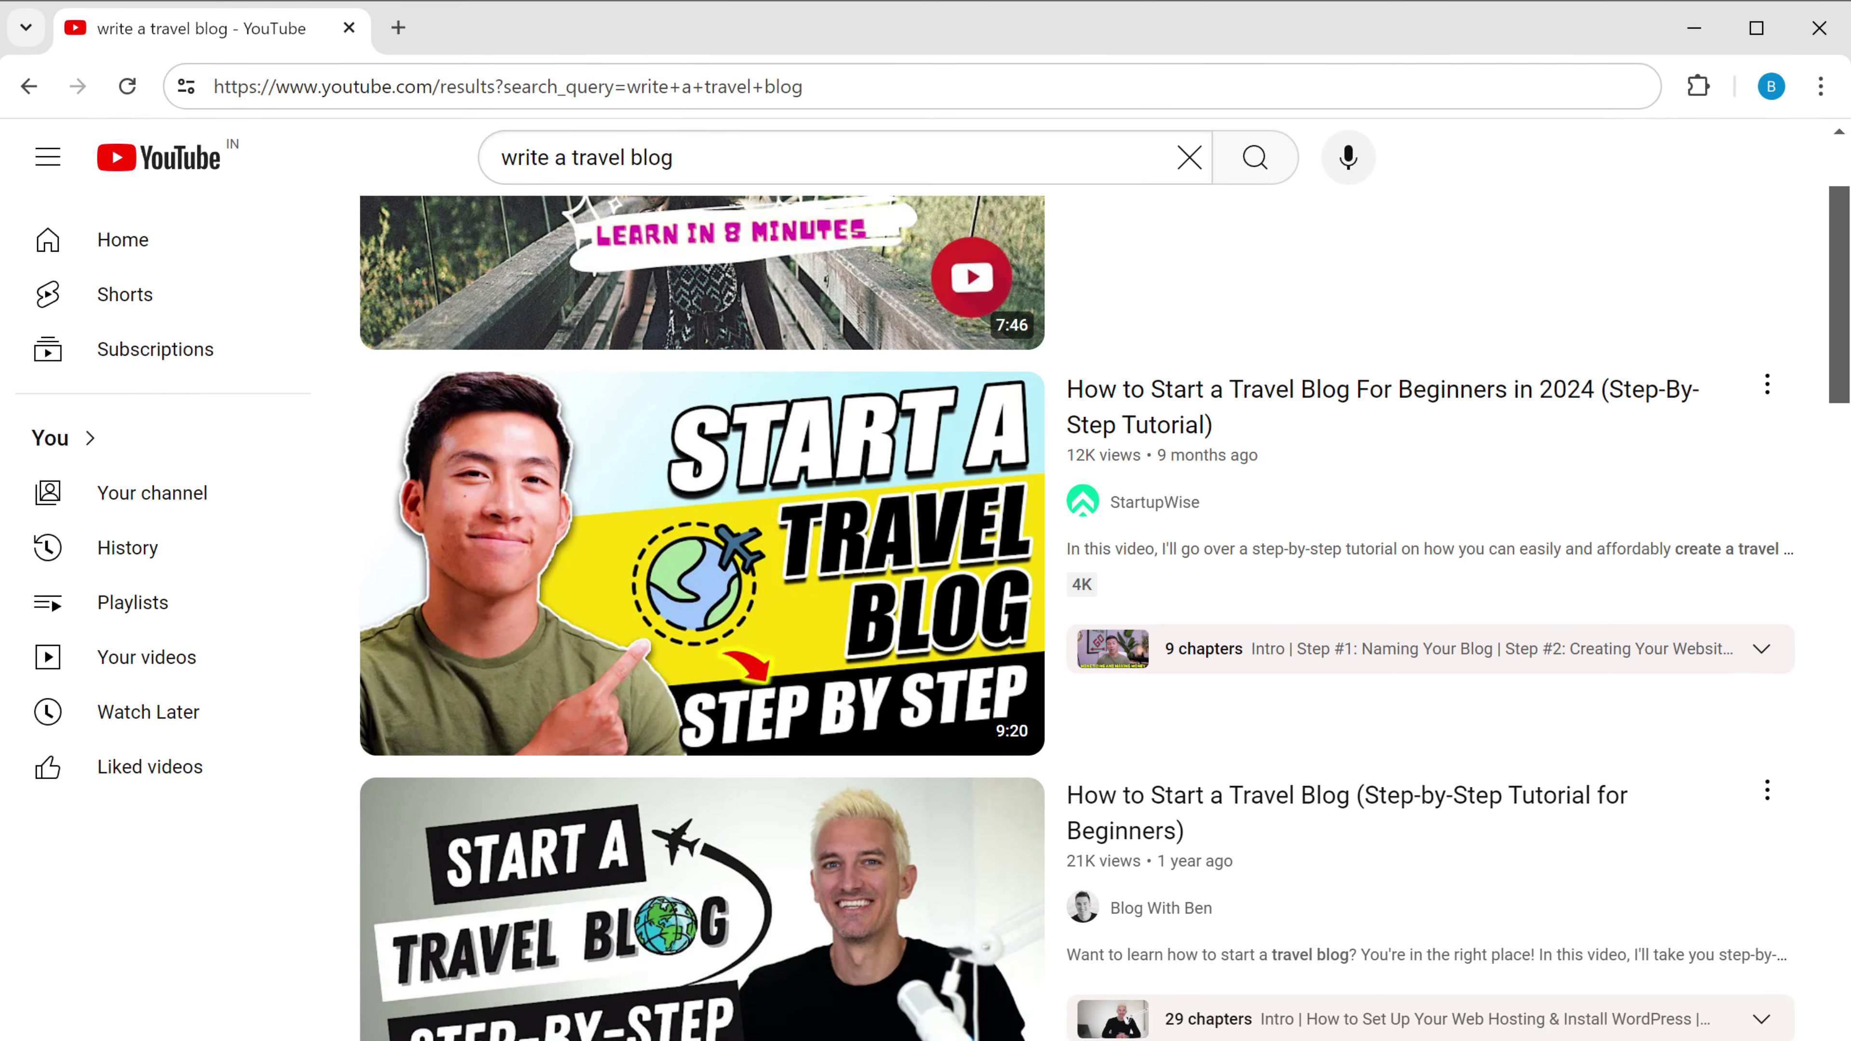
{"action": "scroll", "coordinate": [1068, 618], "scroll_direction": "up", "scroll_amount": 5}
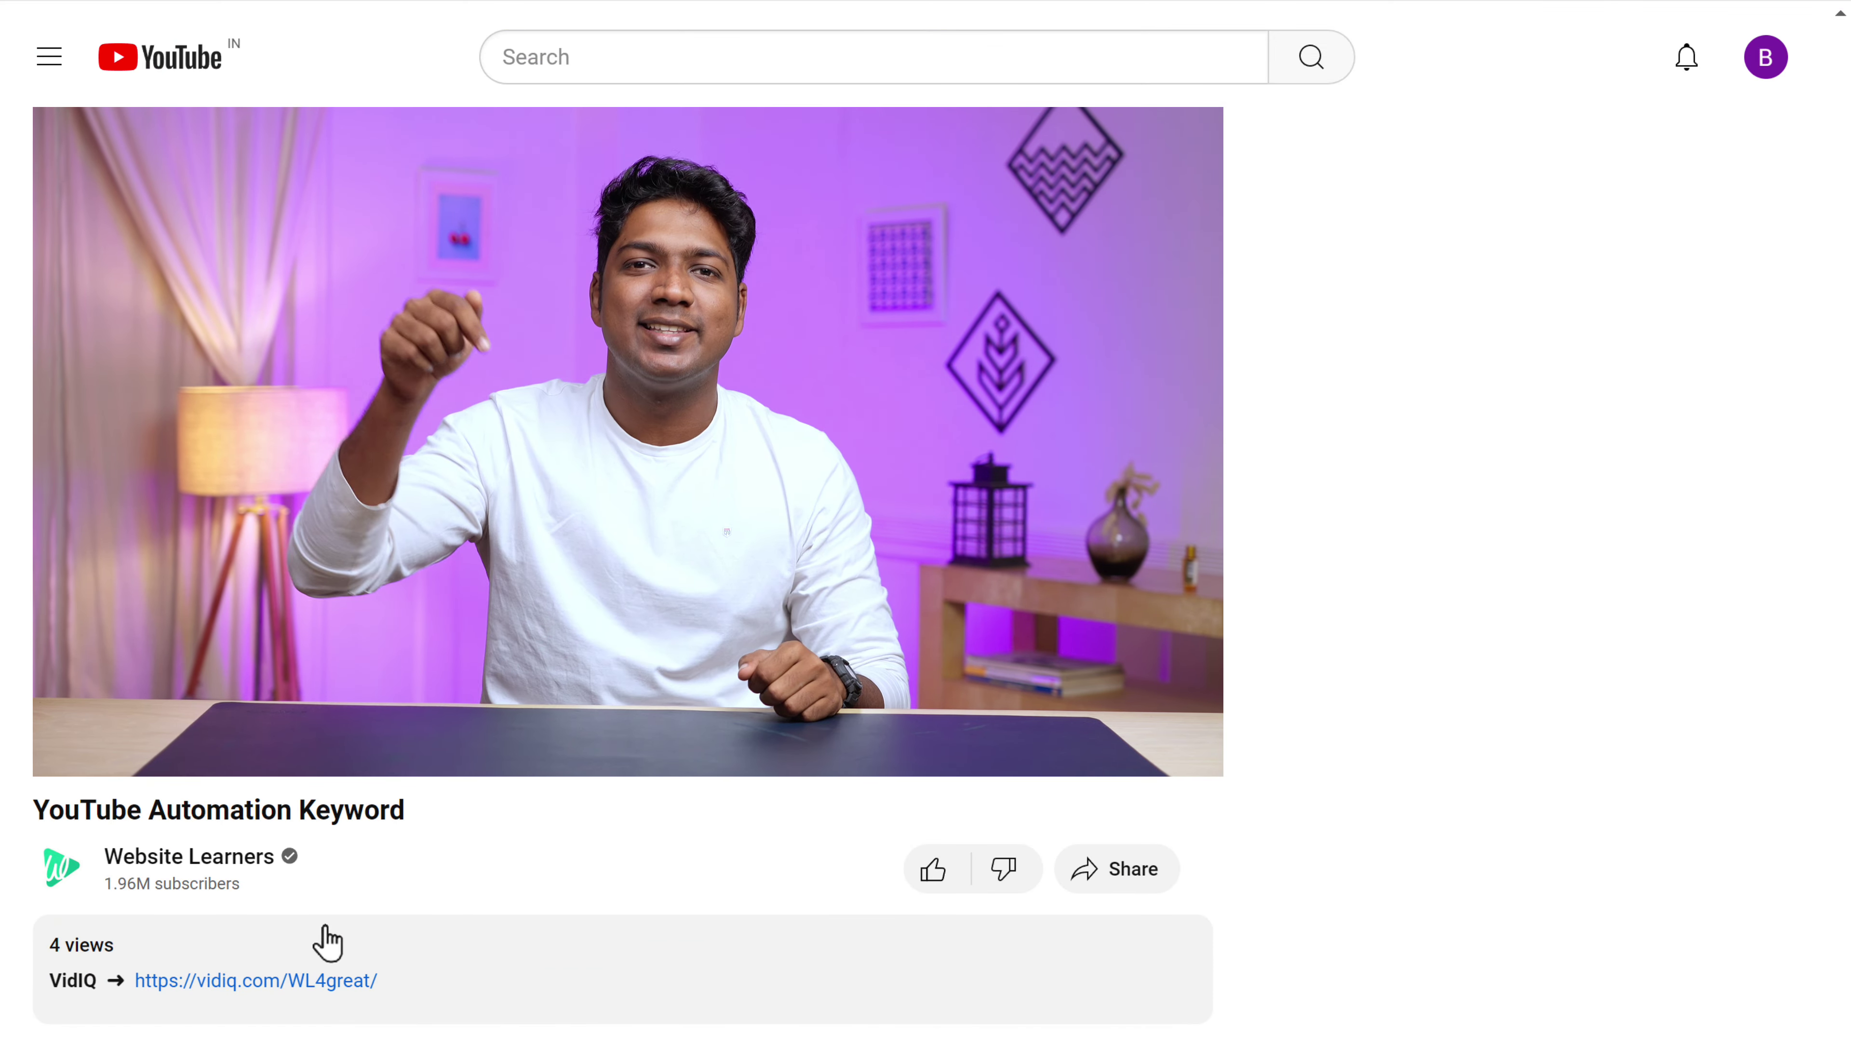
- Follow the vidiq.com link in the YouTube Automation Keyword video description
{"action": "left_click", "coordinate": [193, 980]}
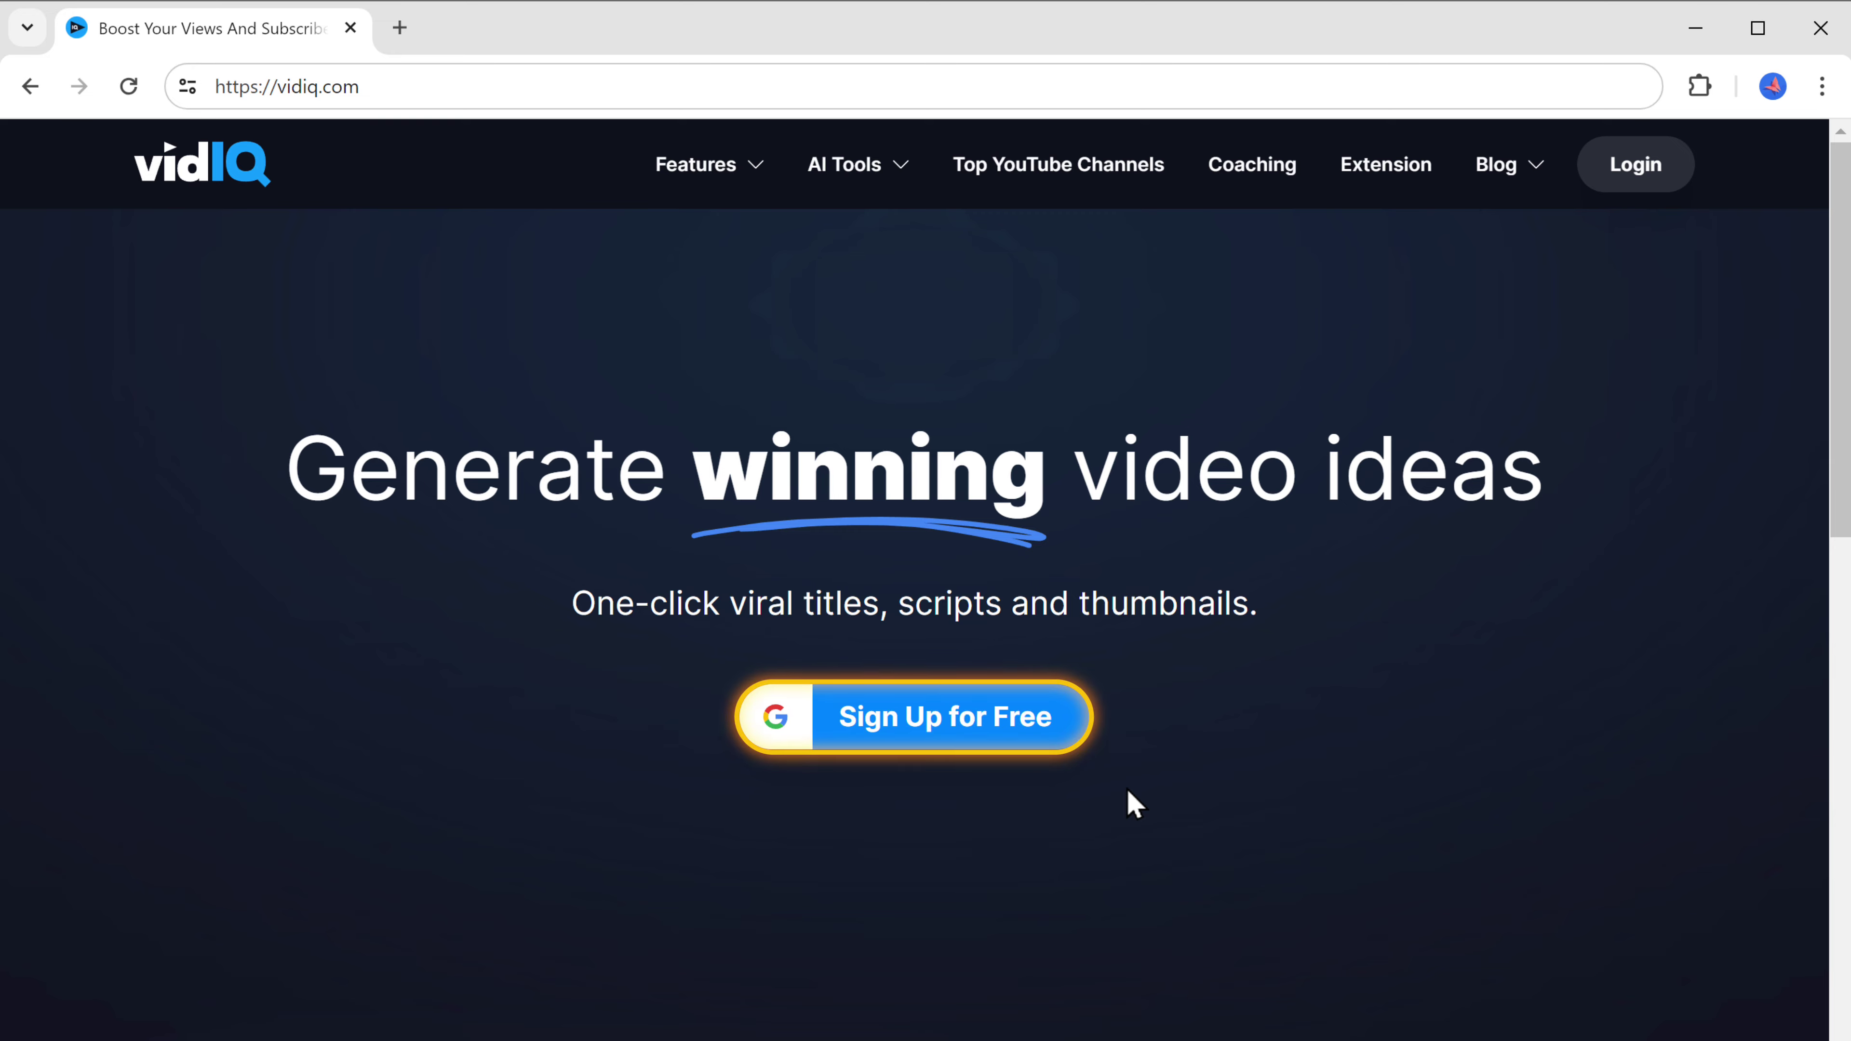
- Sign up for vidIQ with a Google account, then connect and authorize the YouTube channel
{"action": "left_click", "coordinate": [940, 733]}
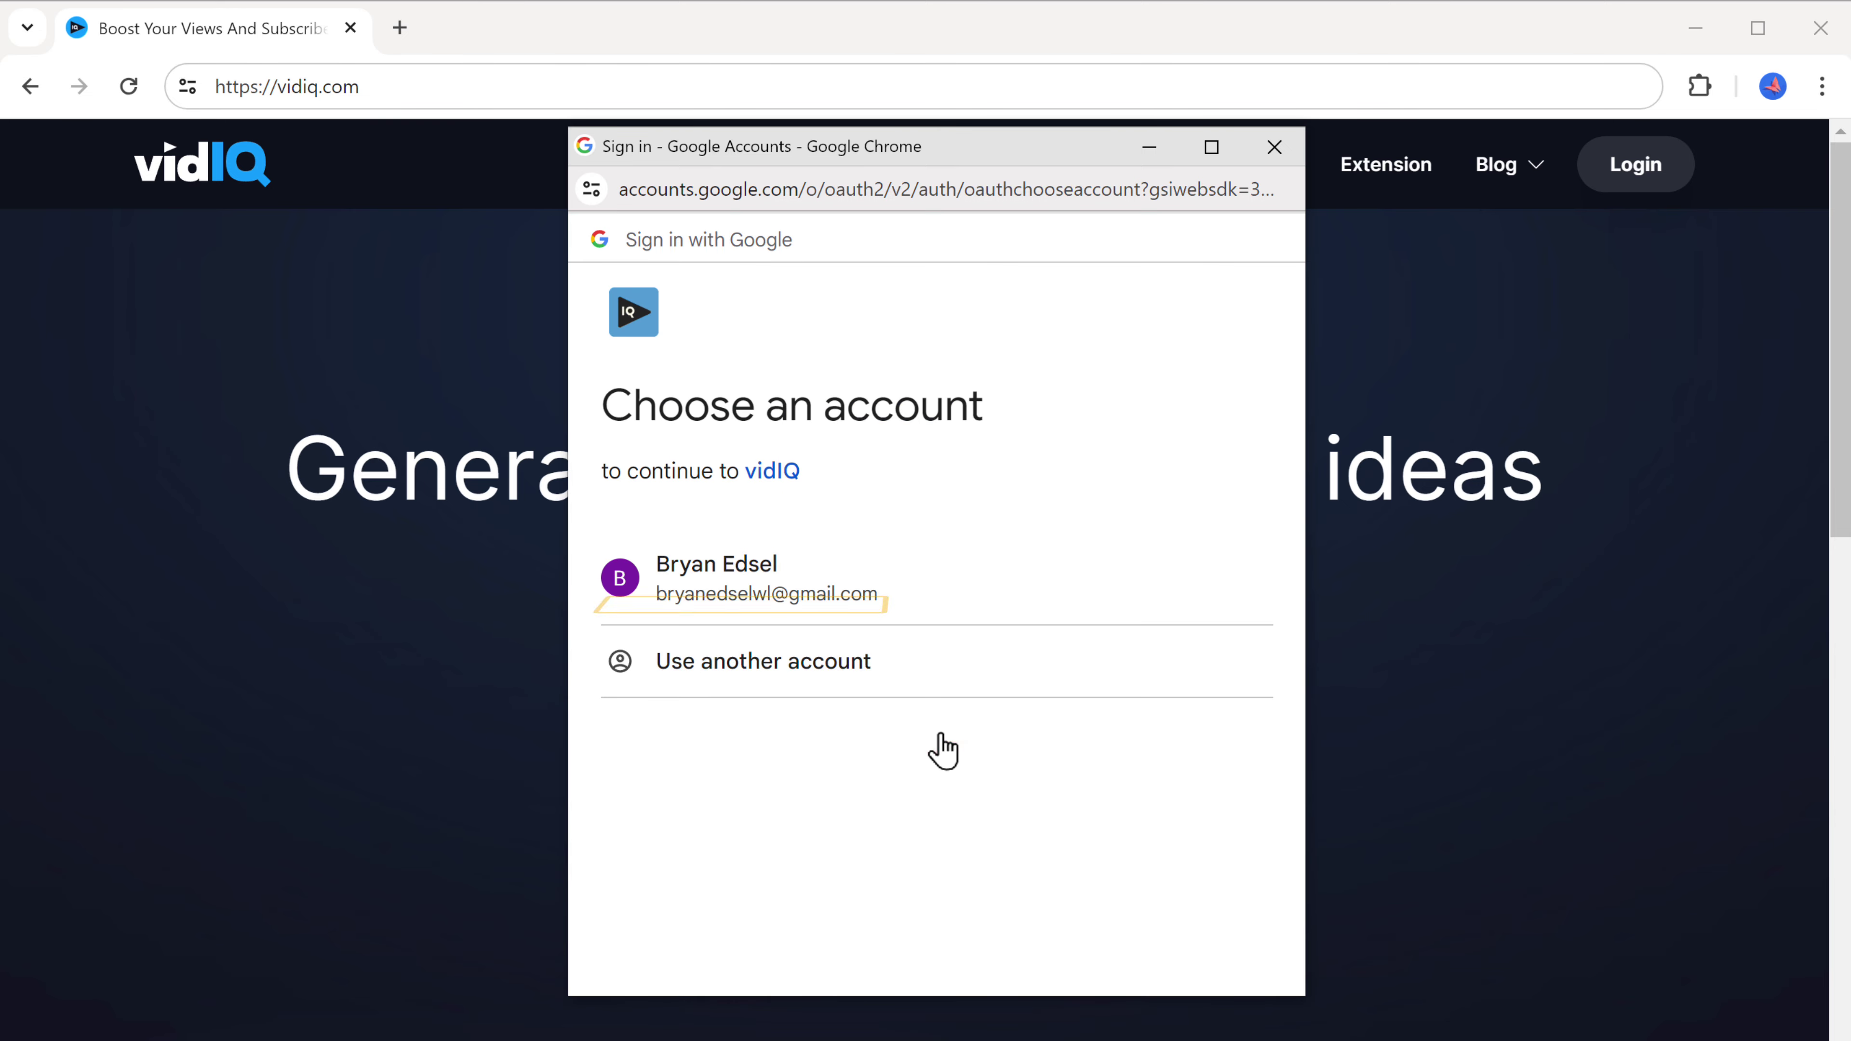
{"action": "left_click", "coordinate": [744, 604]}
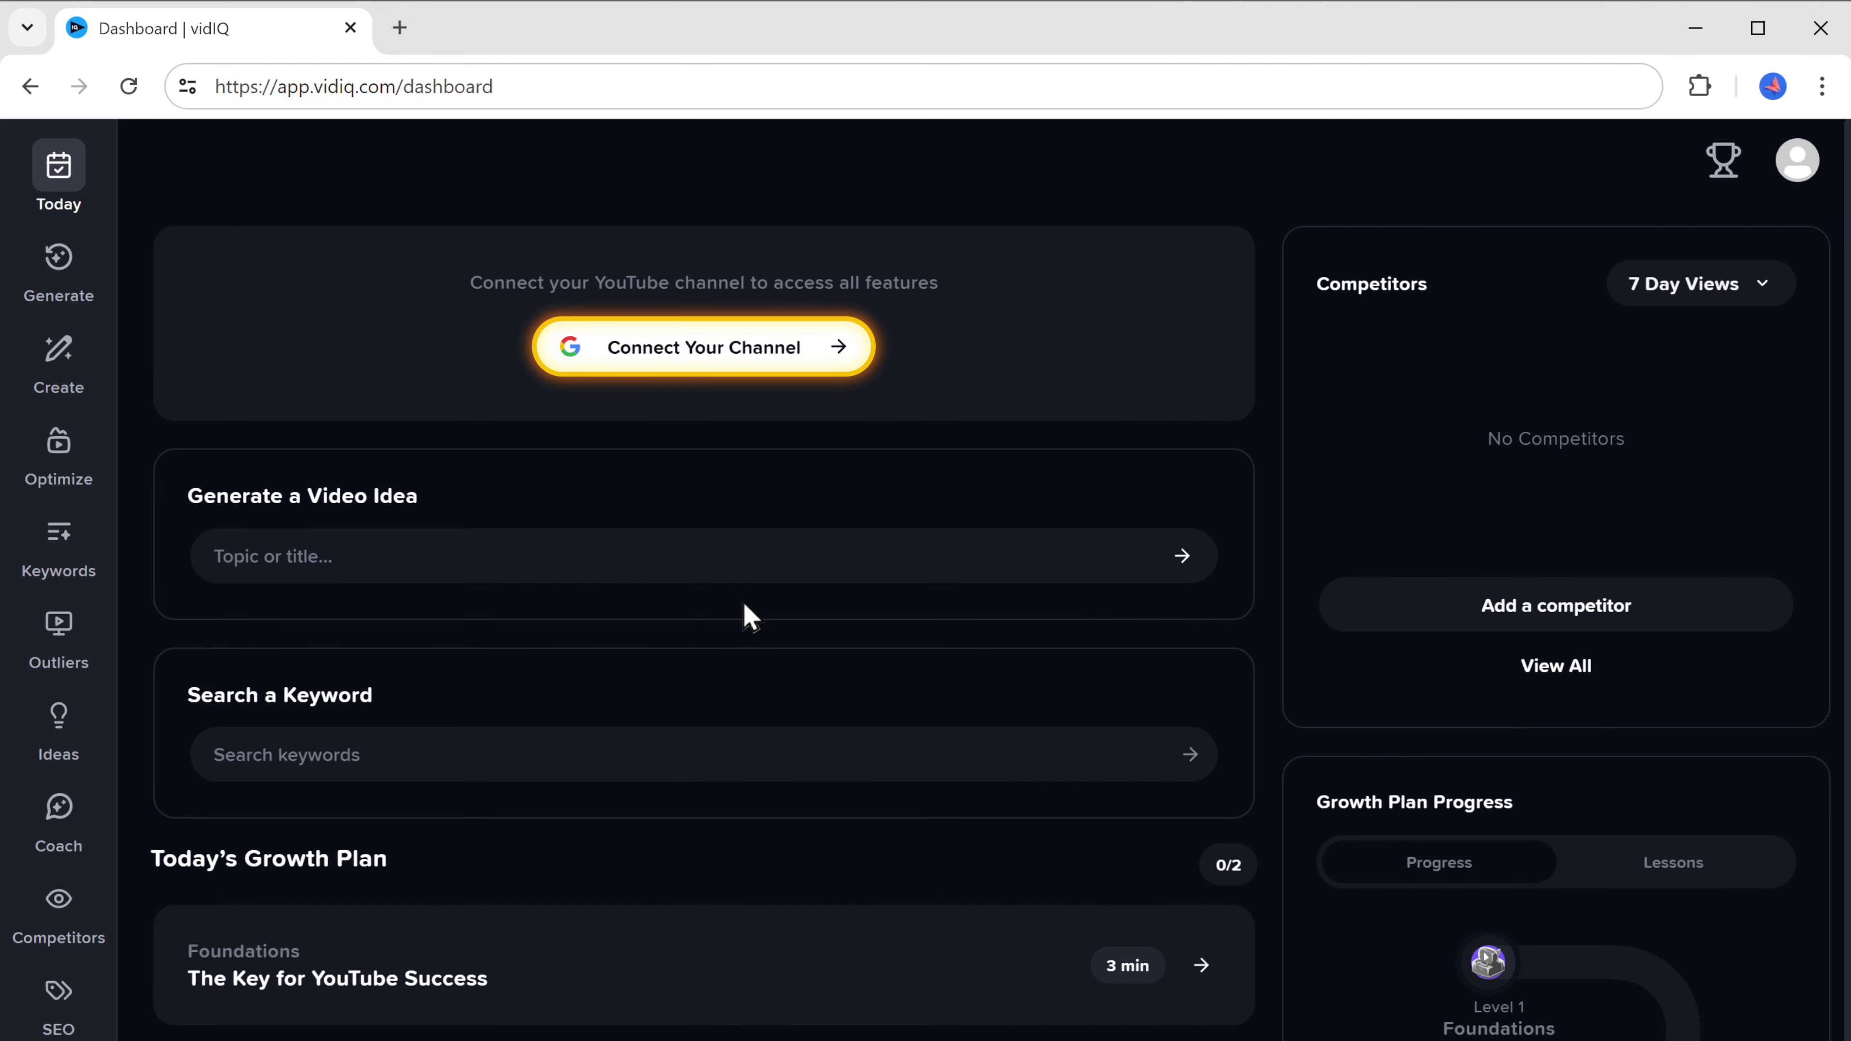
{"action": "left_click", "coordinate": [696, 365]}
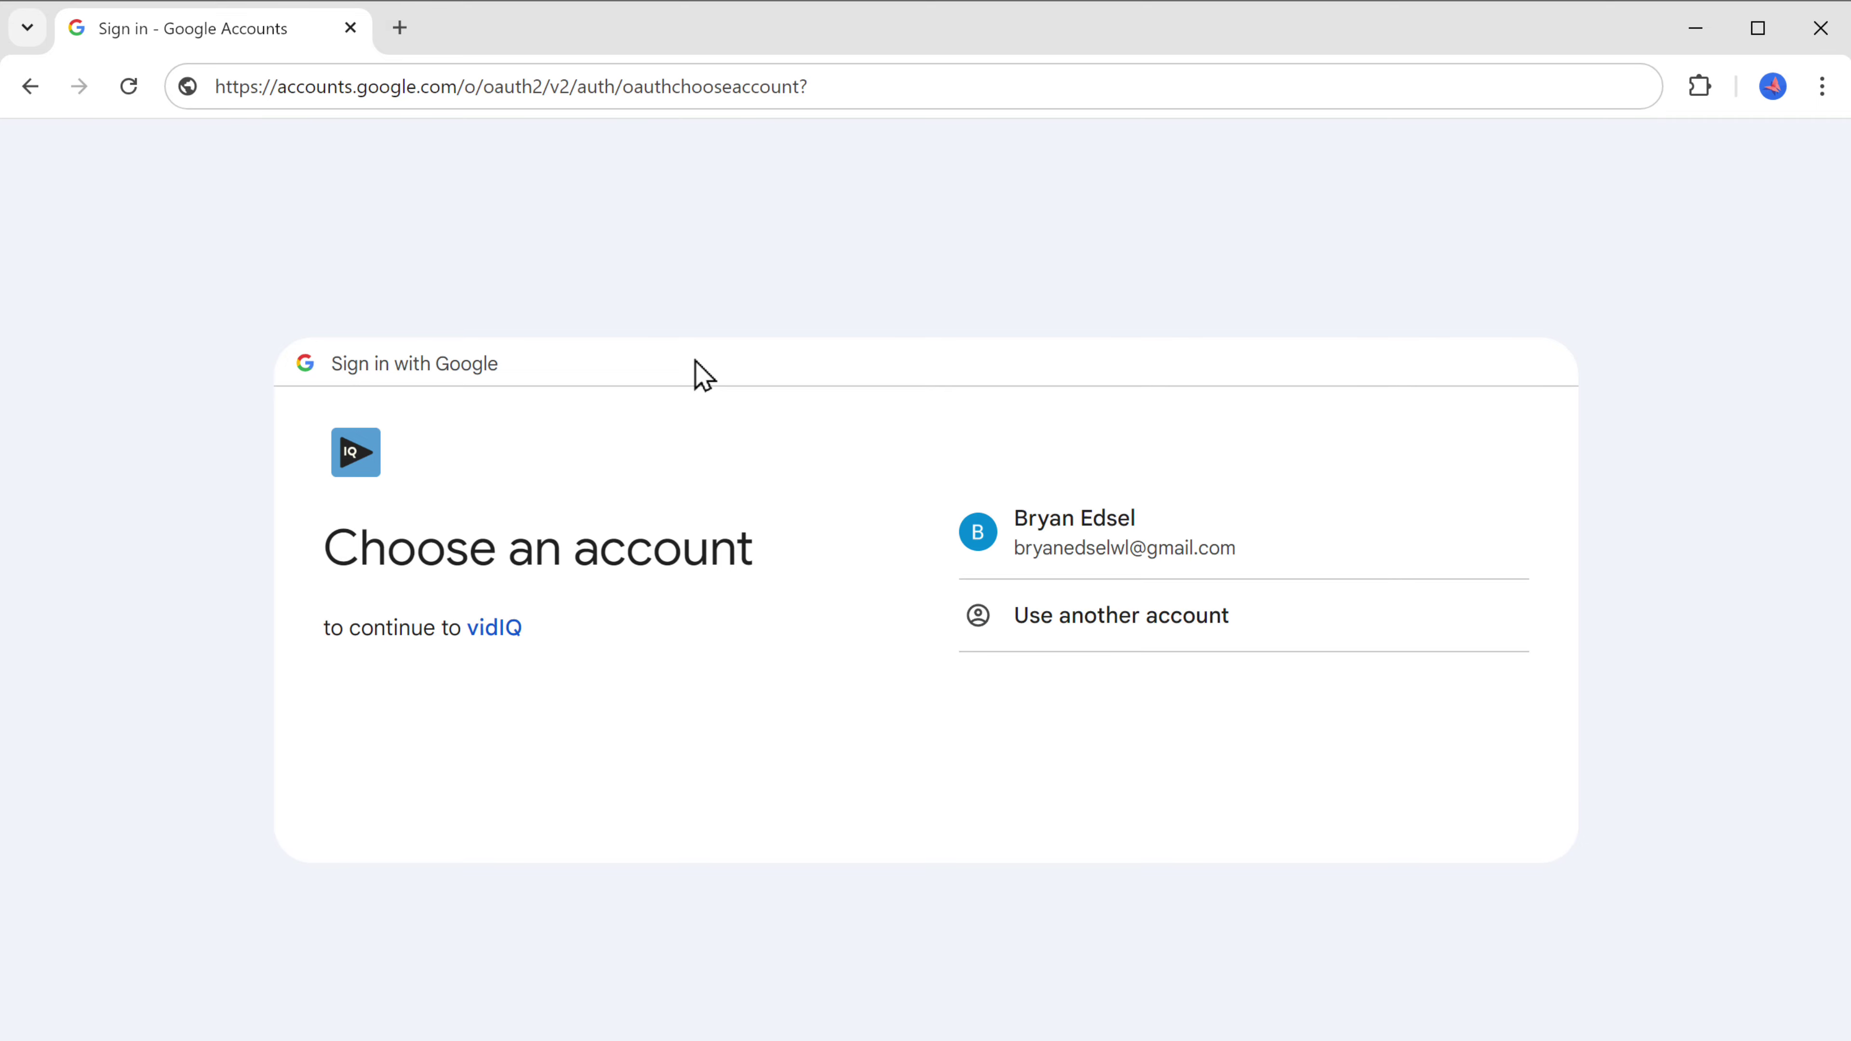
{"action": "left_click", "coordinate": [1096, 560]}
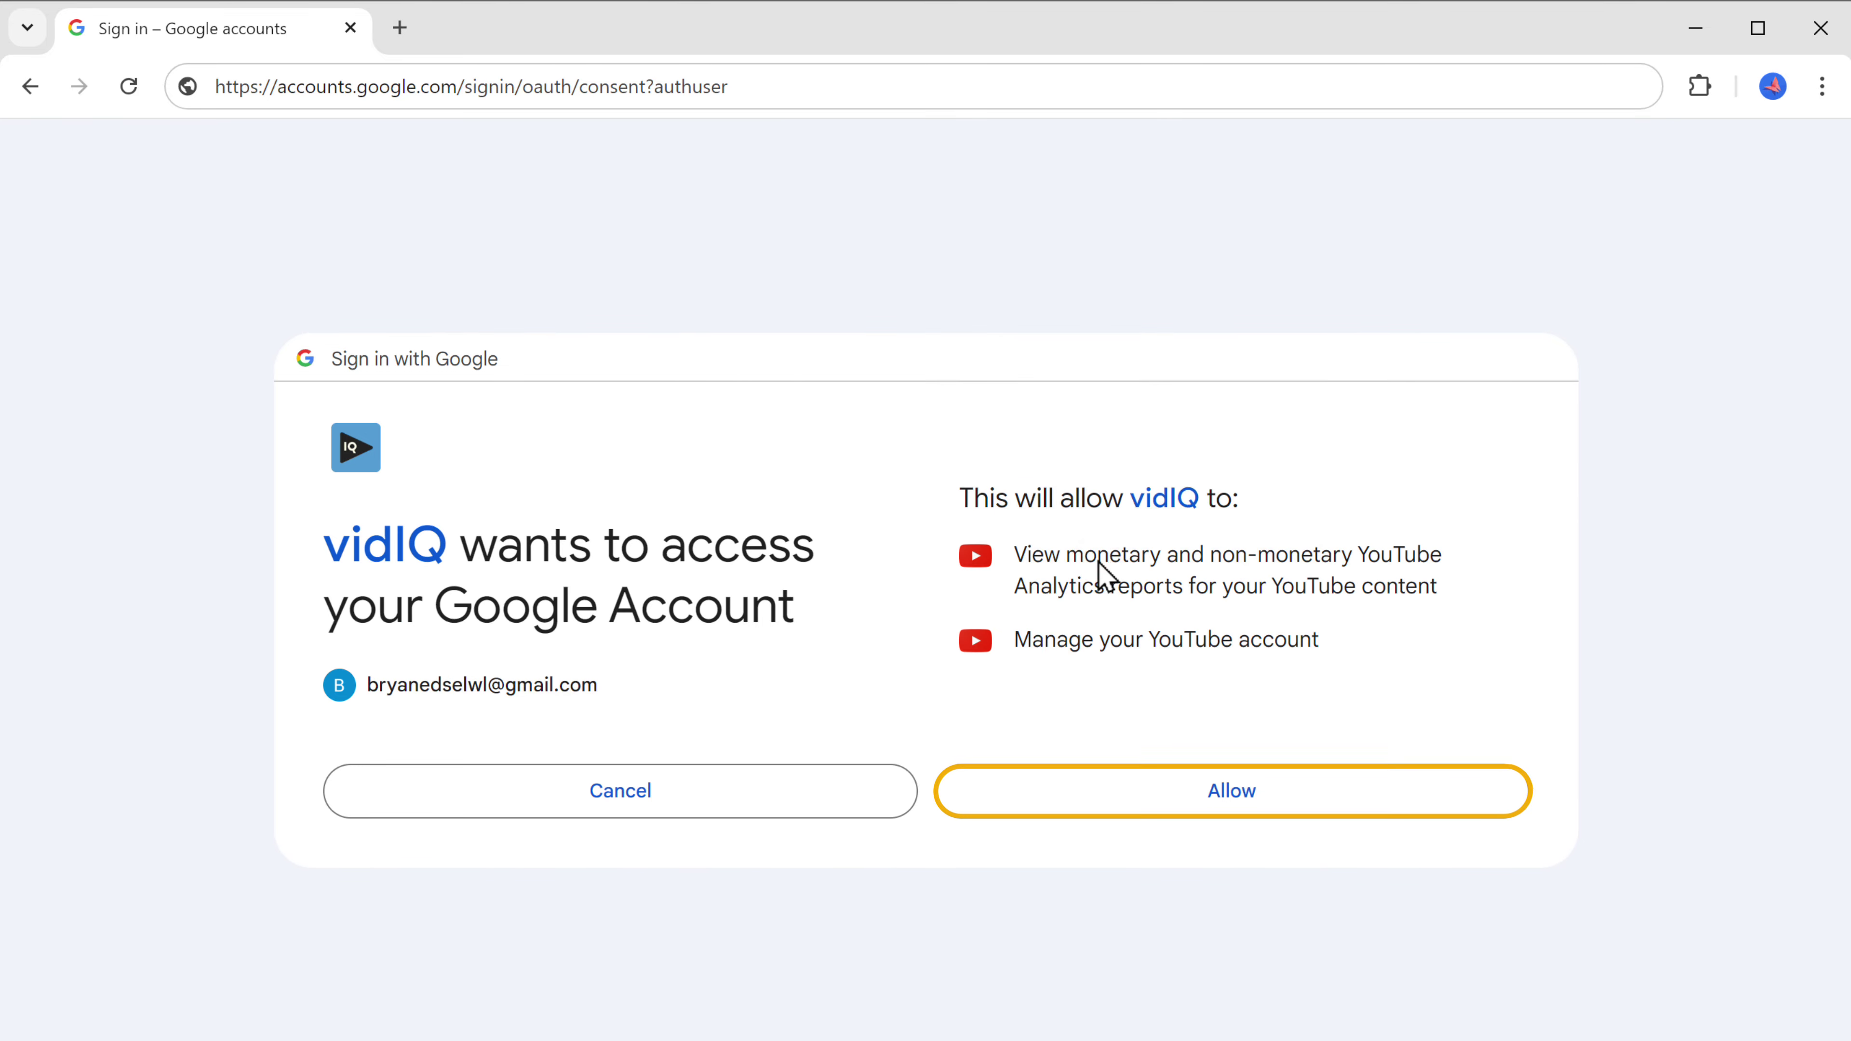
{"action": "left_click", "coordinate": [1233, 802]}
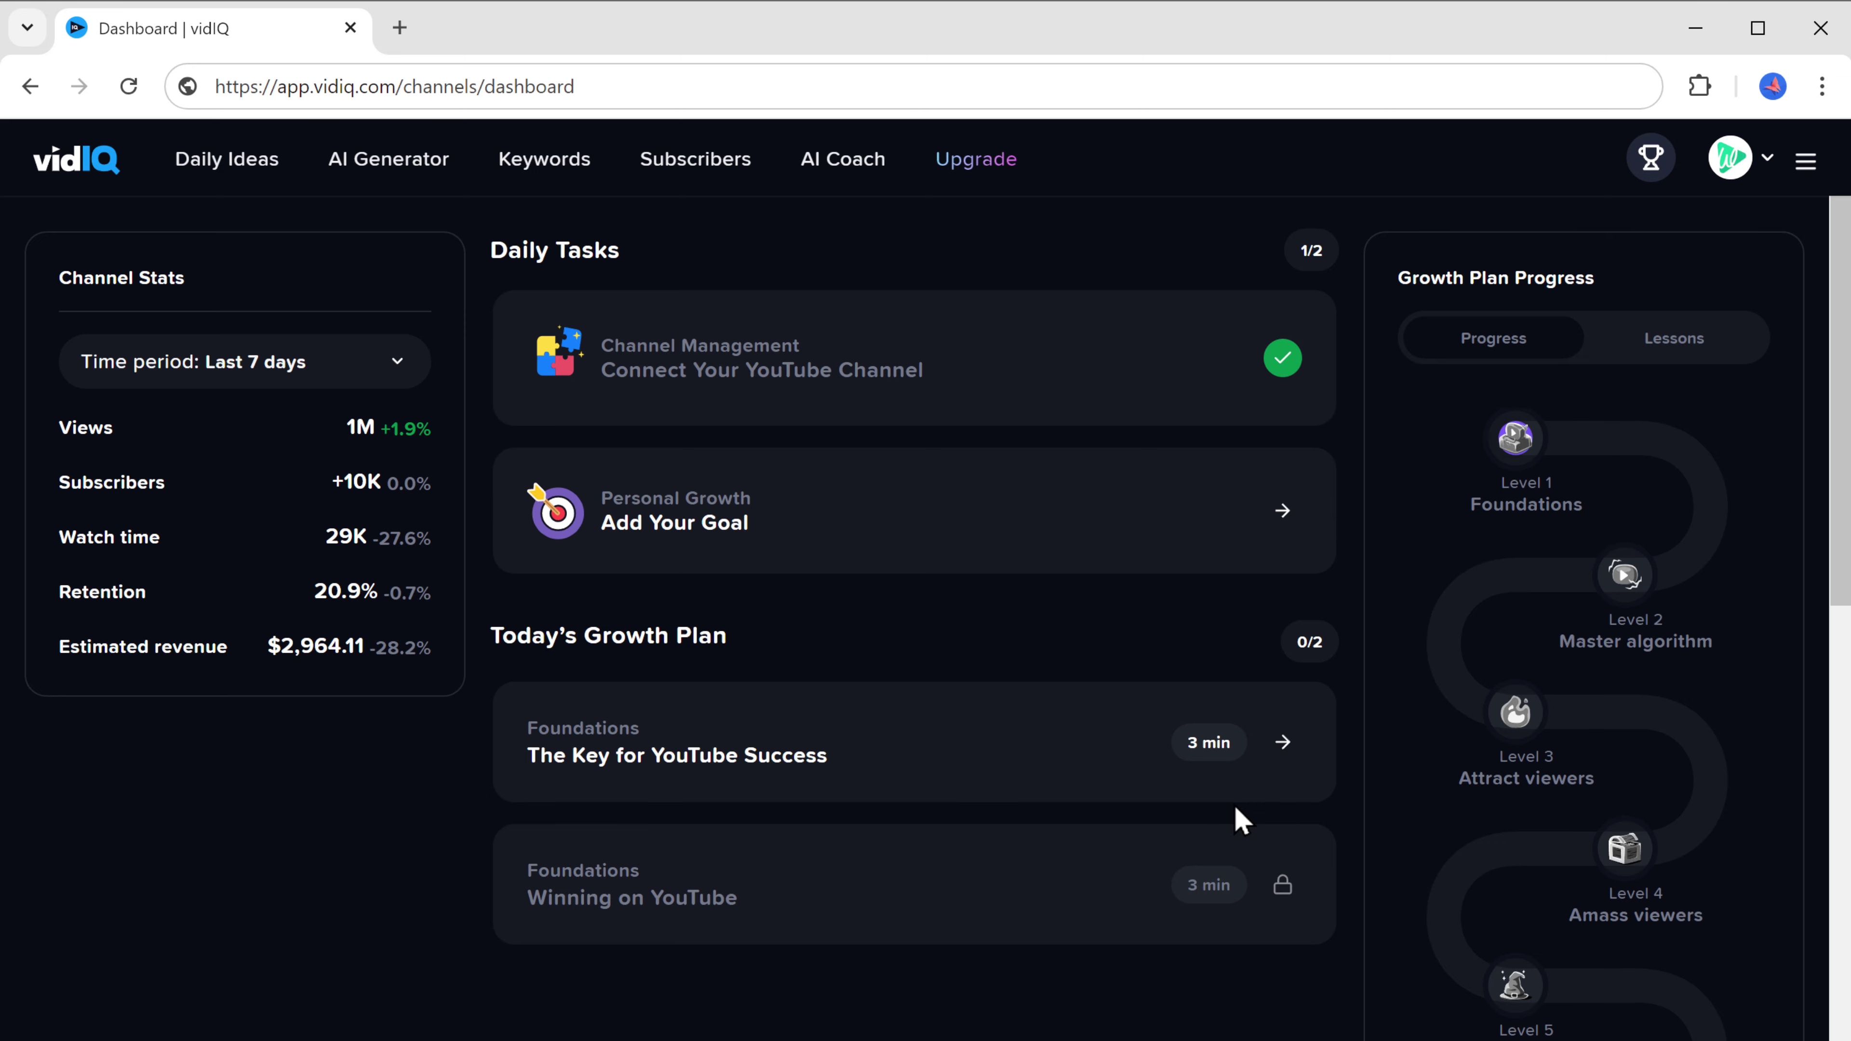
- Look up the keyword 'blog ai' on vidIQ's Keywords page
{"action": "left_click", "coordinate": [554, 162]}
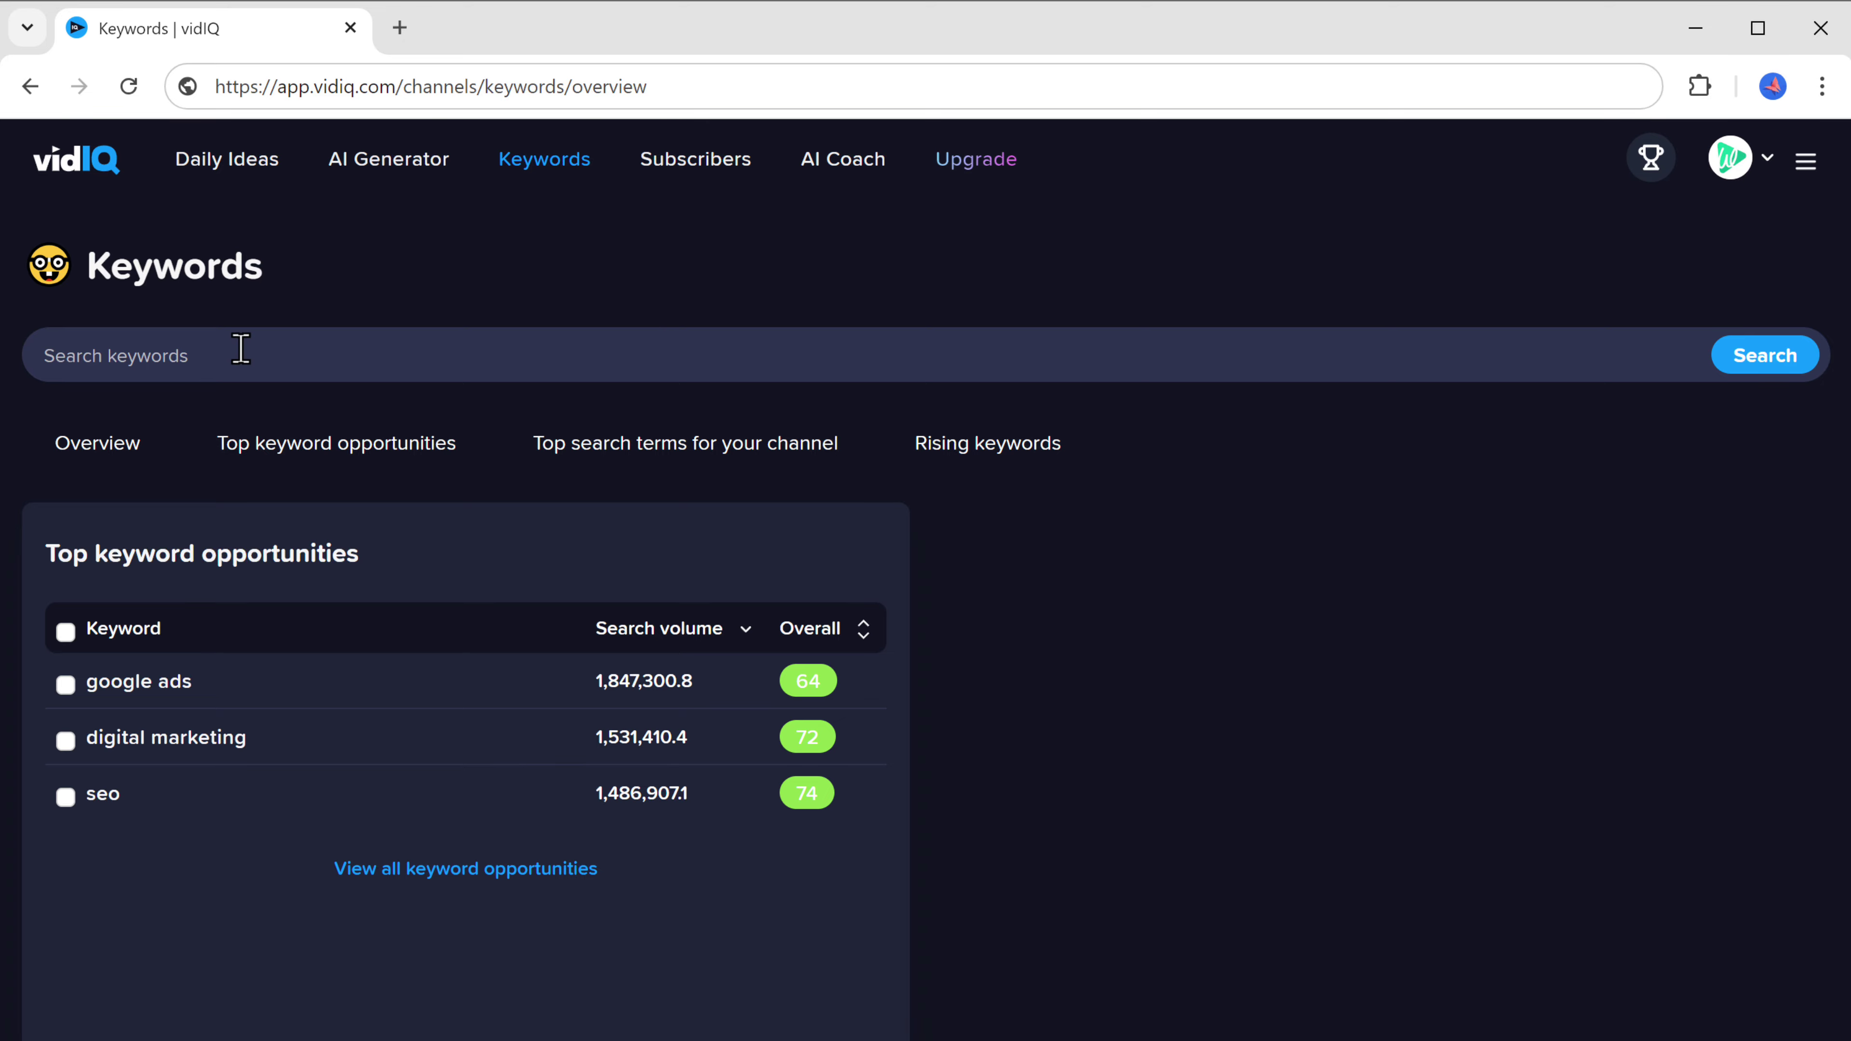
{"action": "type", "text": "blog ai"}
{"action": "key", "text": "Return"}
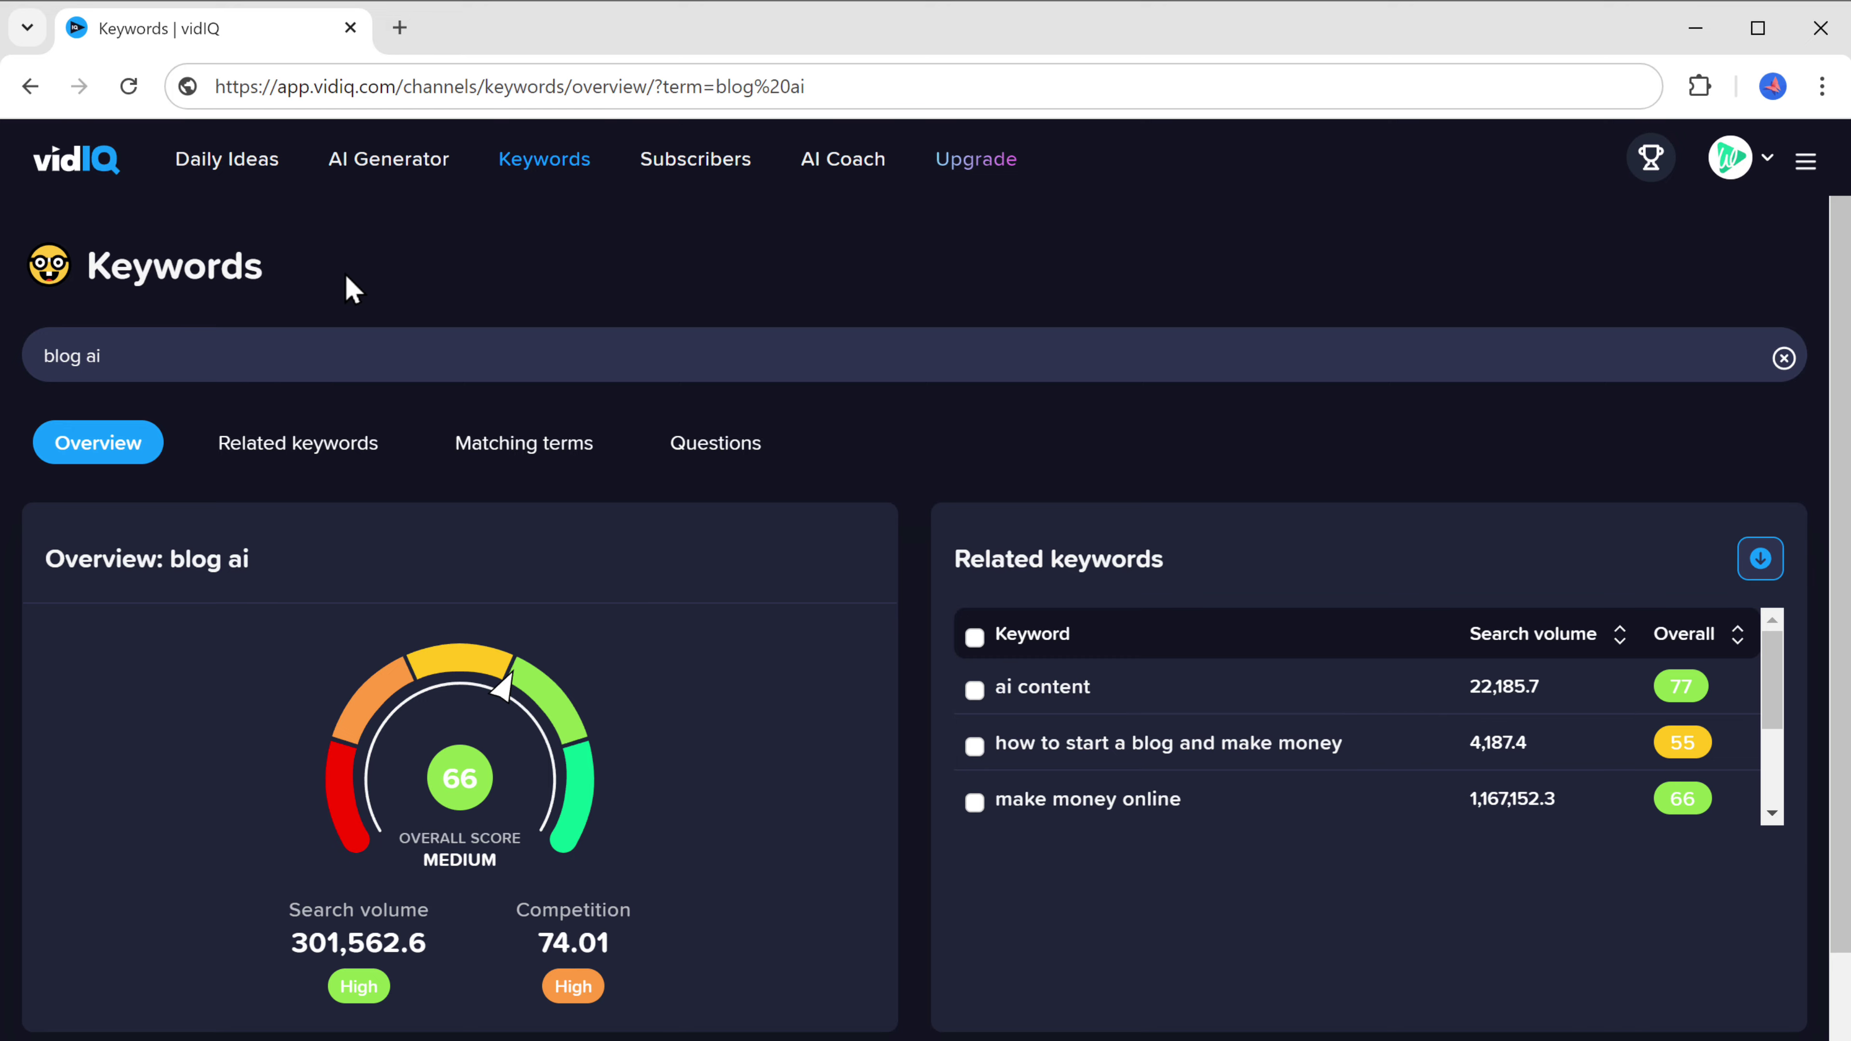
- Select ai blogging, ai content creation, ai content writer, ai and make money with ai, then copy them
{"action": "left_click", "coordinate": [311, 448]}
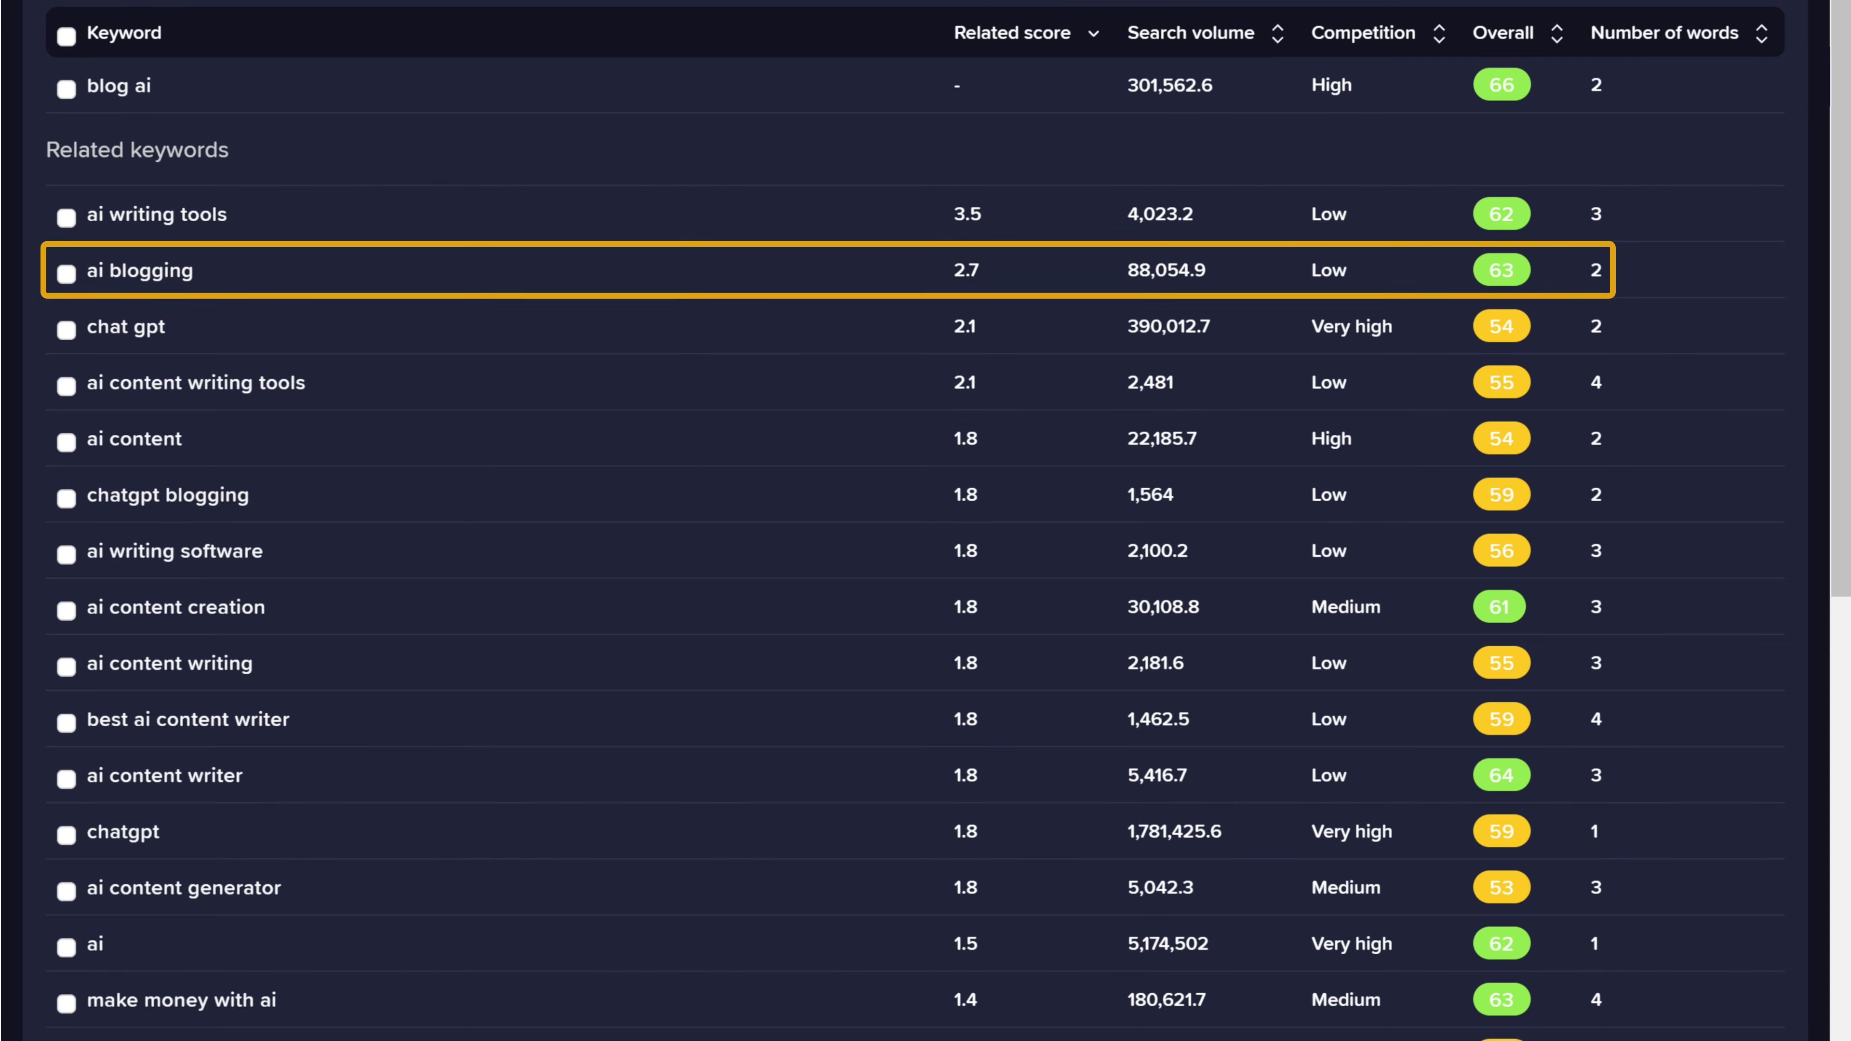
{"action": "left_click", "coordinate": [67, 274]}
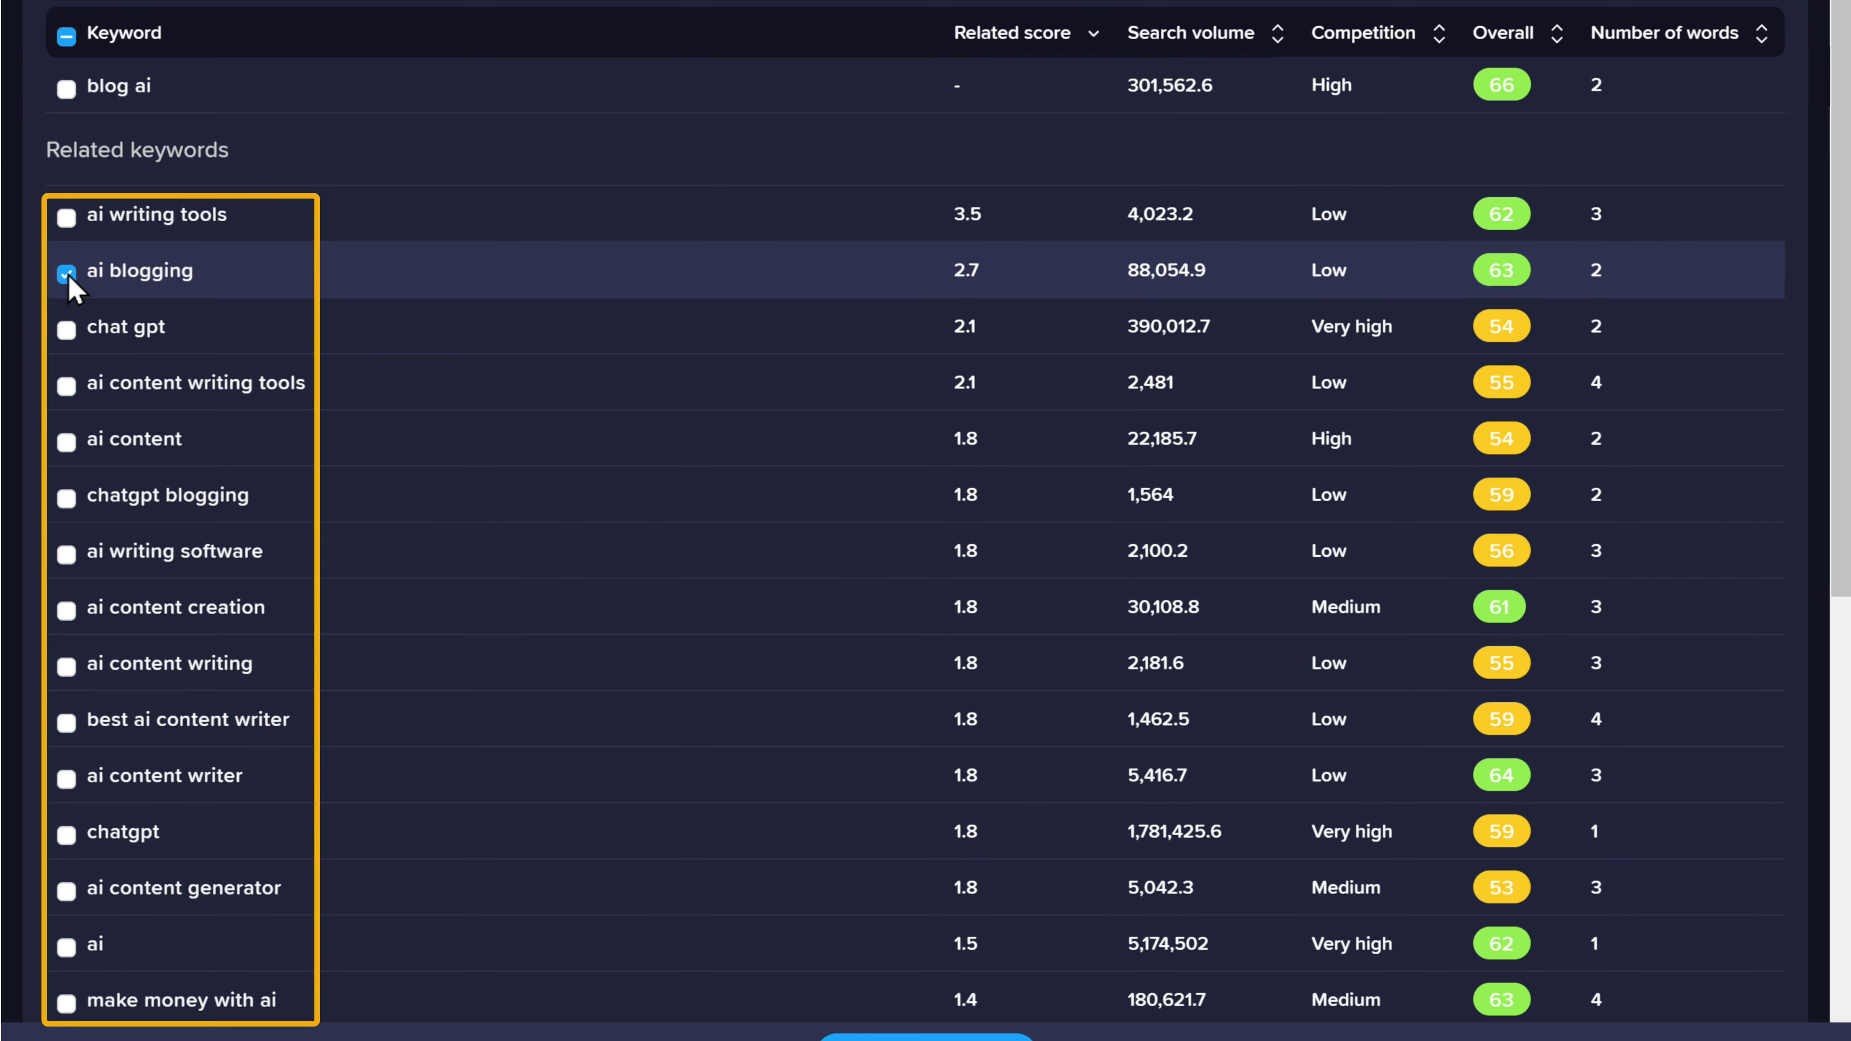
{"action": "left_click", "coordinate": [67, 610]}
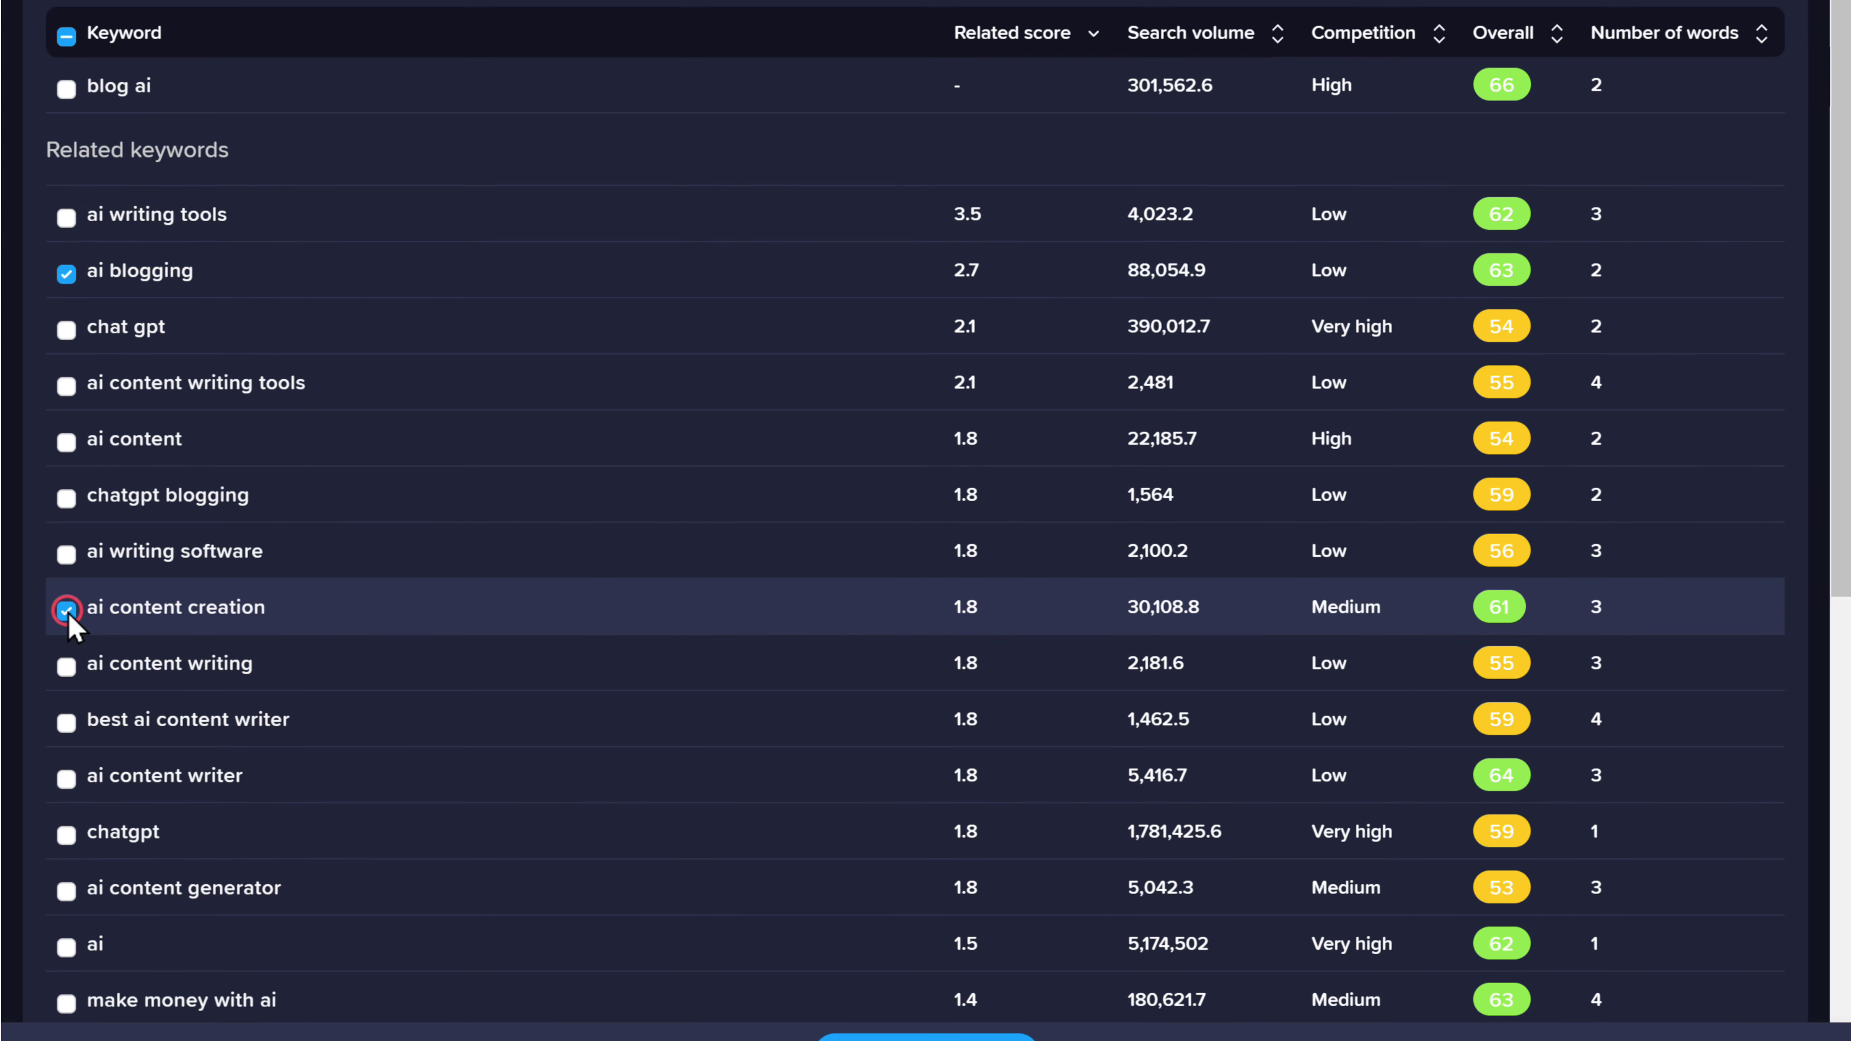
{"action": "left_click", "coordinate": [67, 778]}
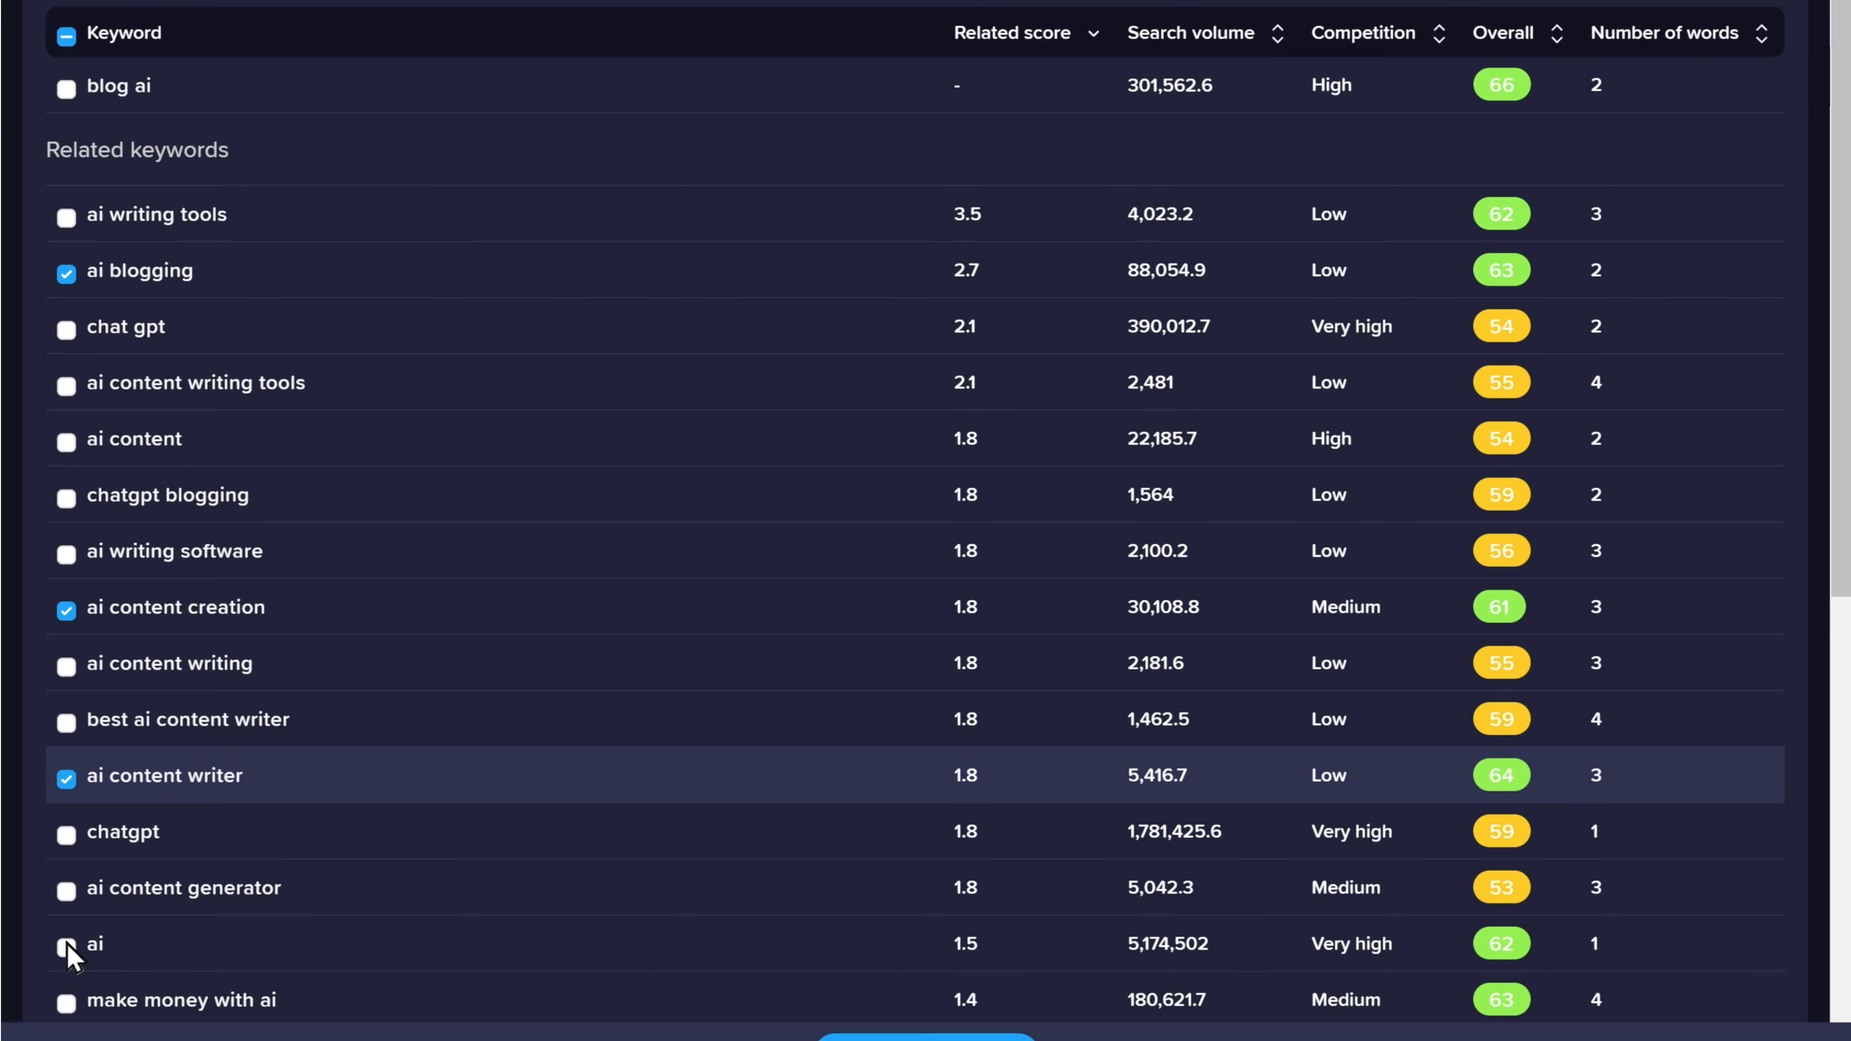
{"action": "left_click", "coordinate": [68, 948]}
{"action": "scroll", "coordinate": [72, 957], "scroll_direction": "down", "scroll_amount": 1}
{"action": "left_click", "coordinate": [65, 957]}
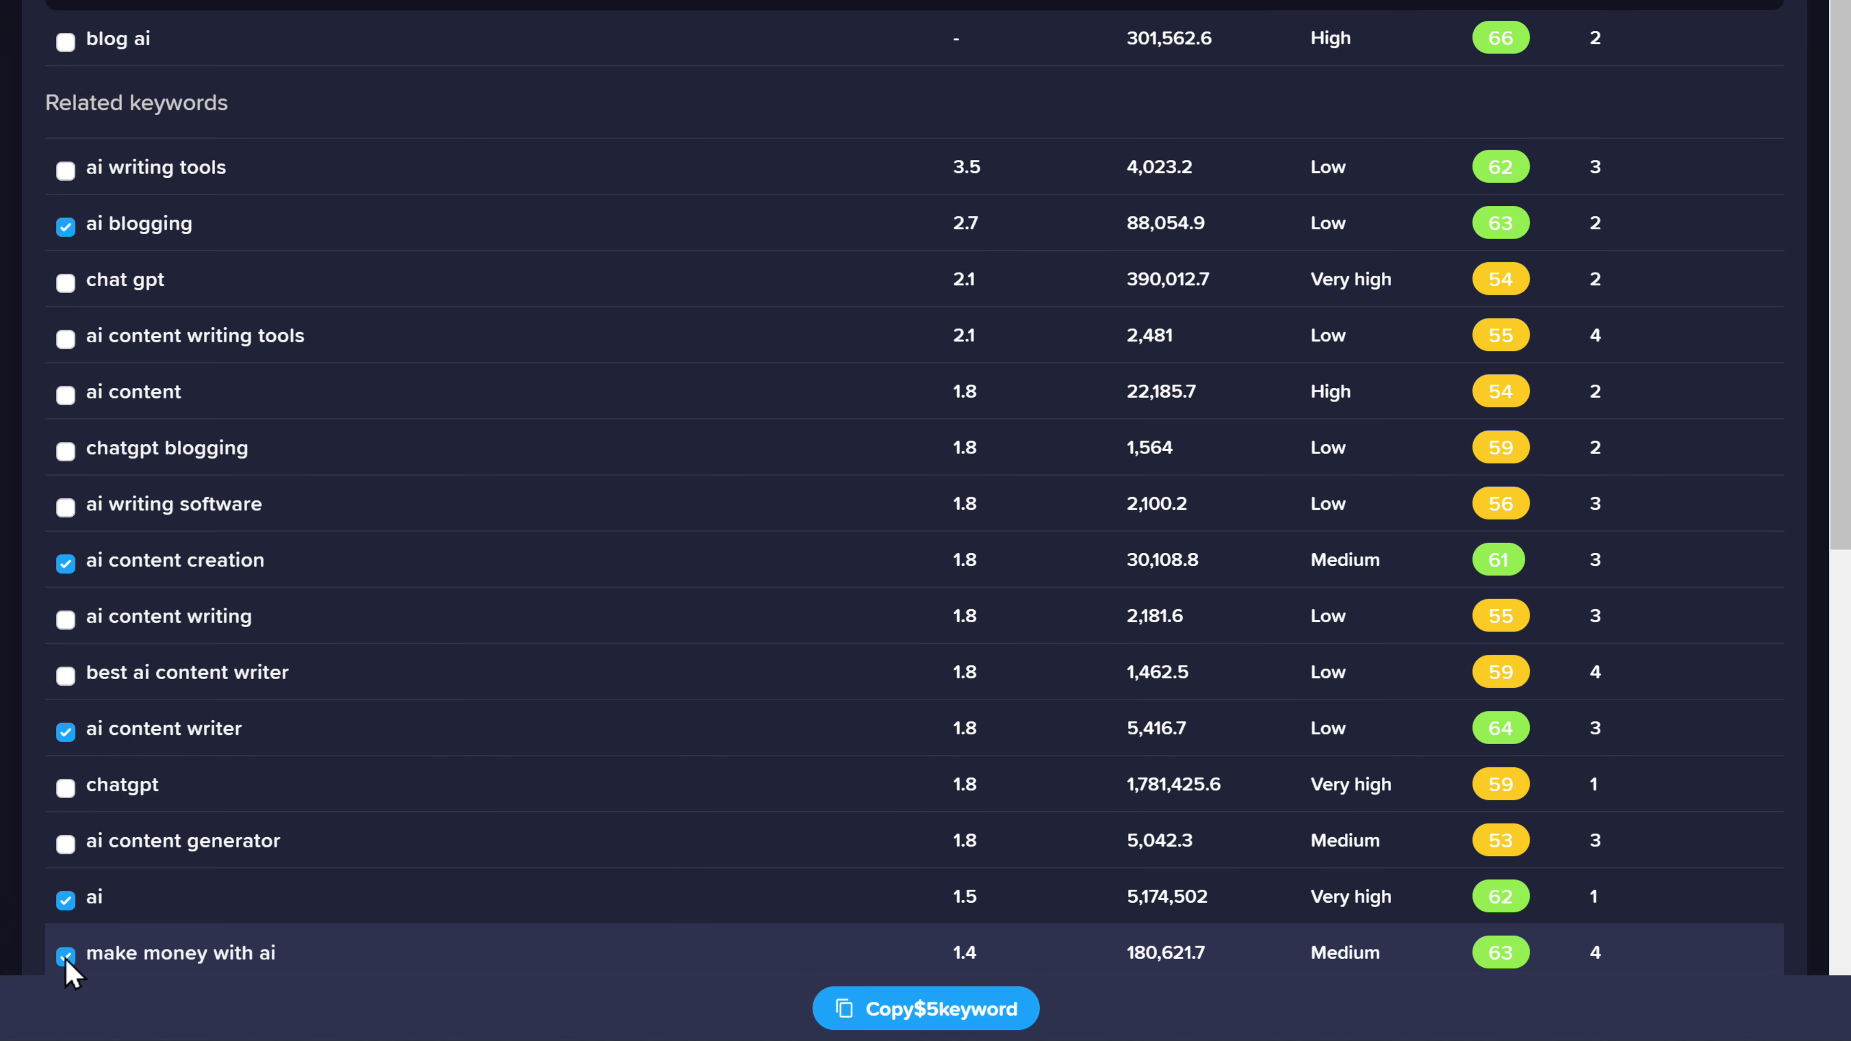
{"action": "left_click", "coordinate": [931, 1003]}
- Paste the five keywords into the YouTube Keywords note and return to the vidIQ results
{"action": "key", "text": "alt+Tab"}
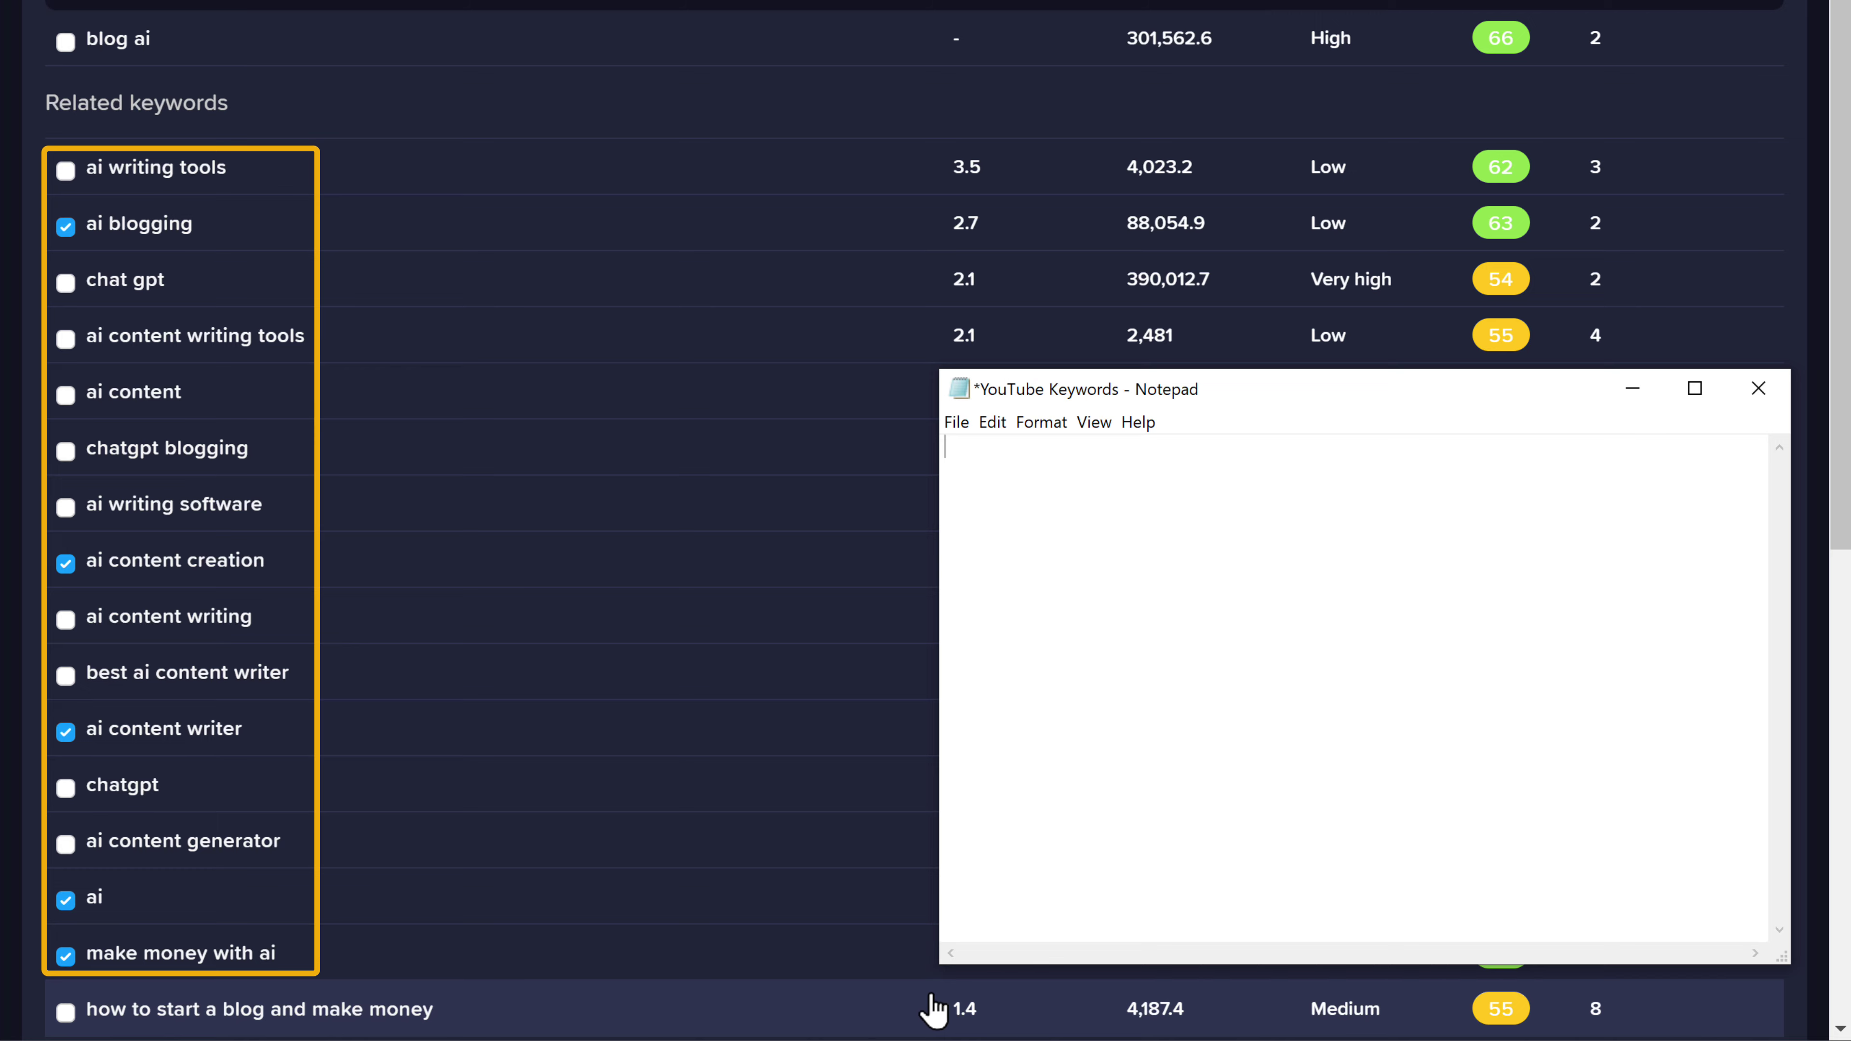
{"action": "right_click", "coordinate": [1000, 482]}
{"action": "left_click", "coordinate": [1057, 581]}
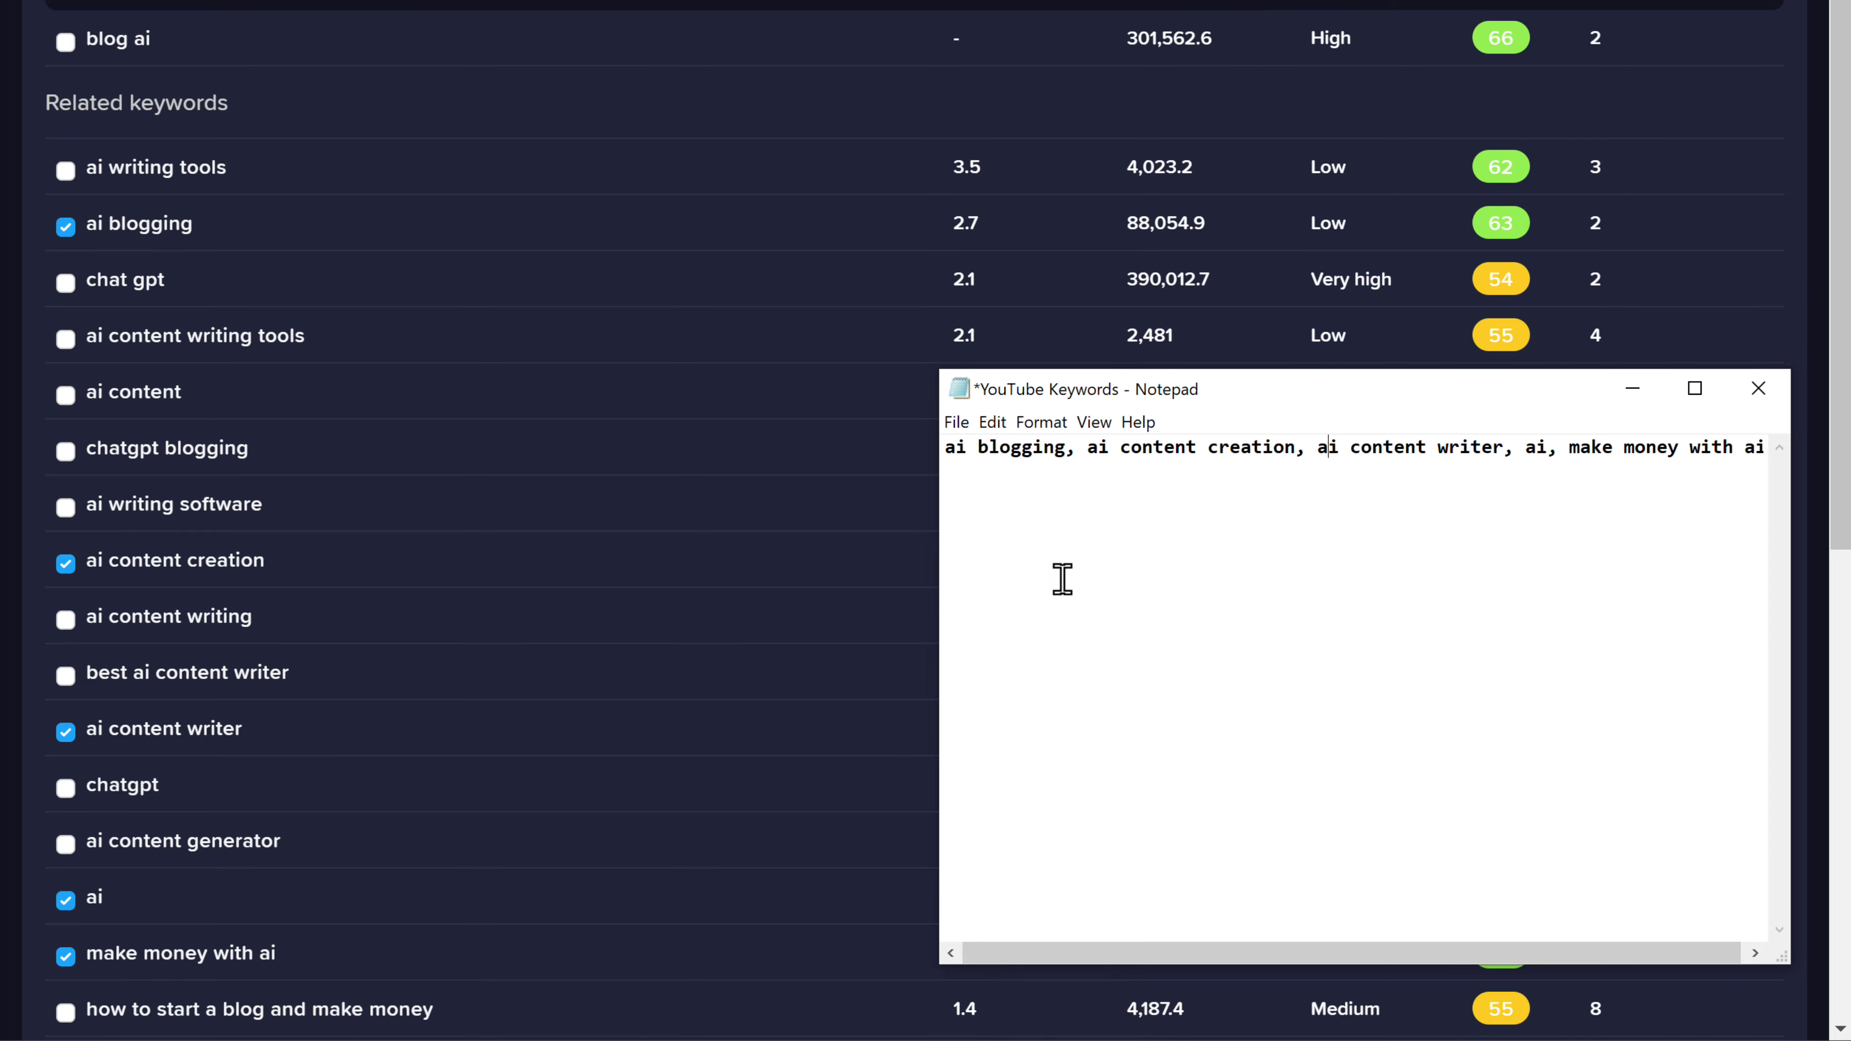
{"action": "key", "text": "alt+Tab"}
{"action": "scroll", "coordinate": [1062, 579], "scroll_direction": "up", "scroll_amount": 5}
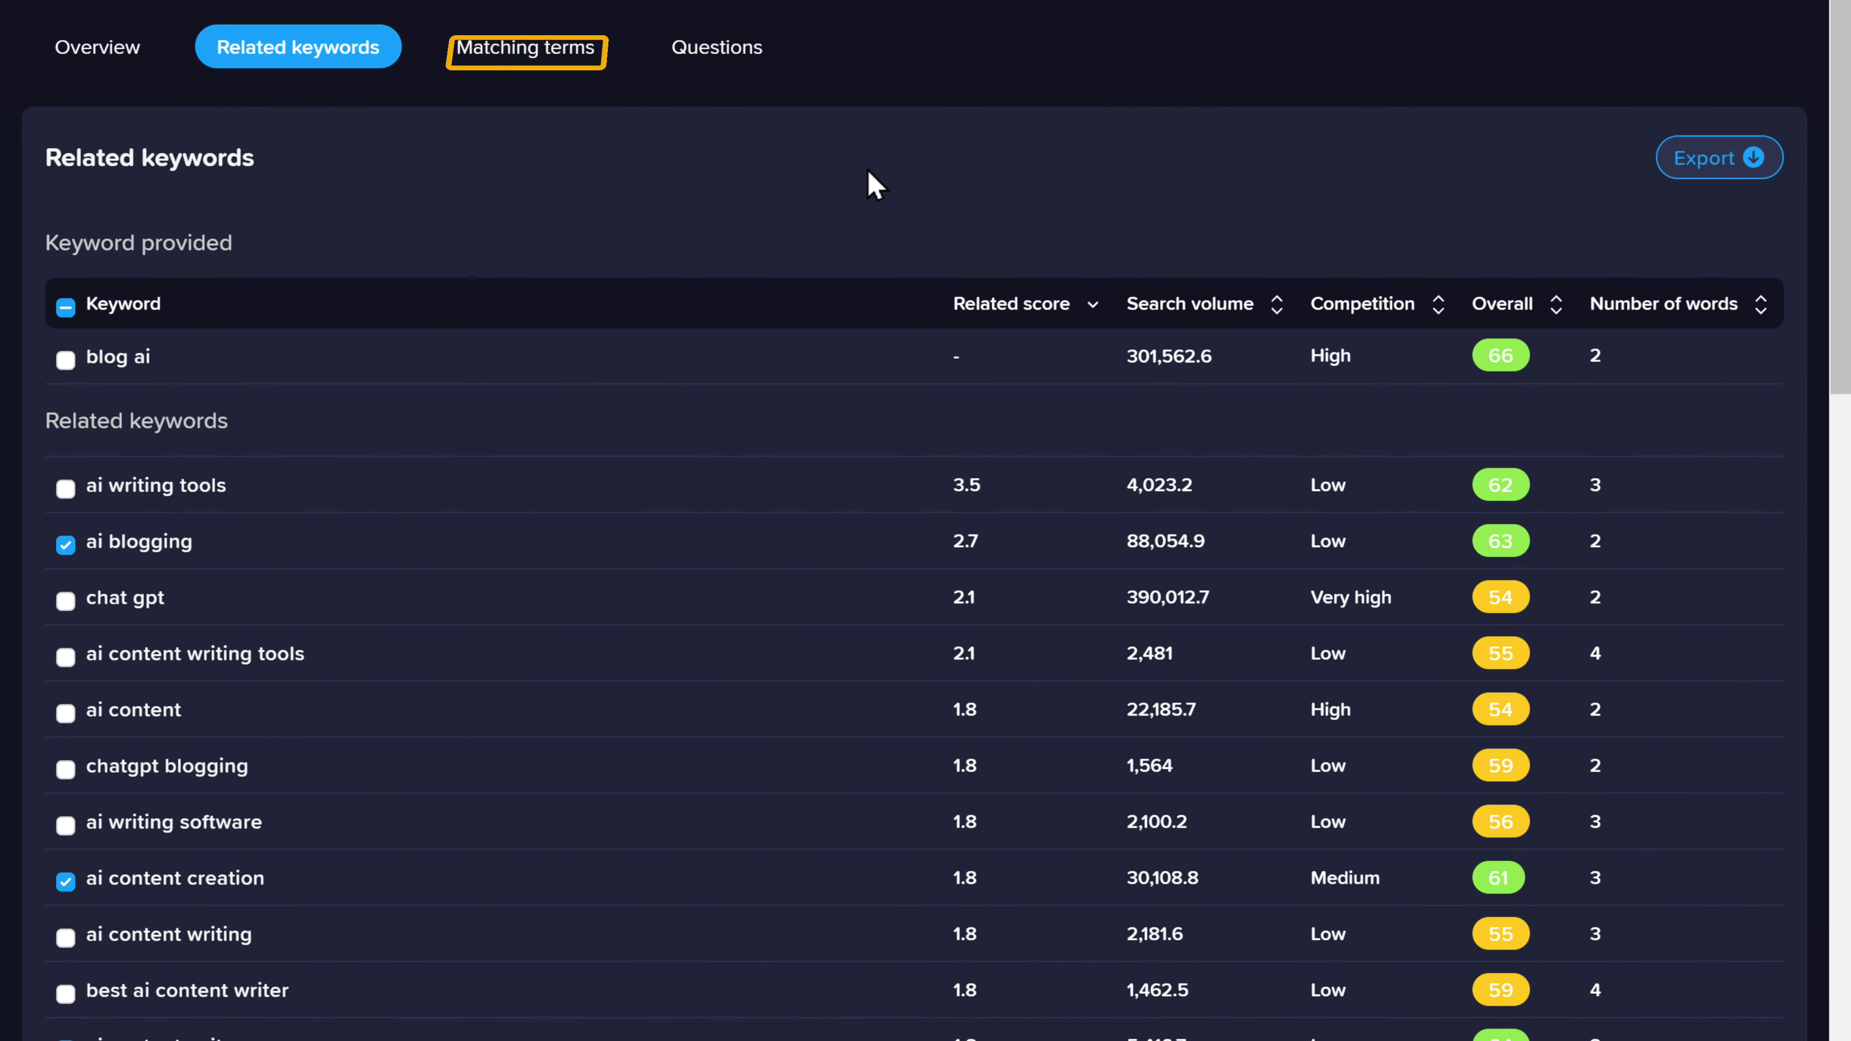
- Copy matching-term keywords like 'ai blog' and 'free ai blog article writer' into the Notepad list
{"action": "left_click", "coordinate": [527, 61]}
{"action": "scroll", "coordinate": [530, 73], "scroll_direction": "down", "scroll_amount": 5}
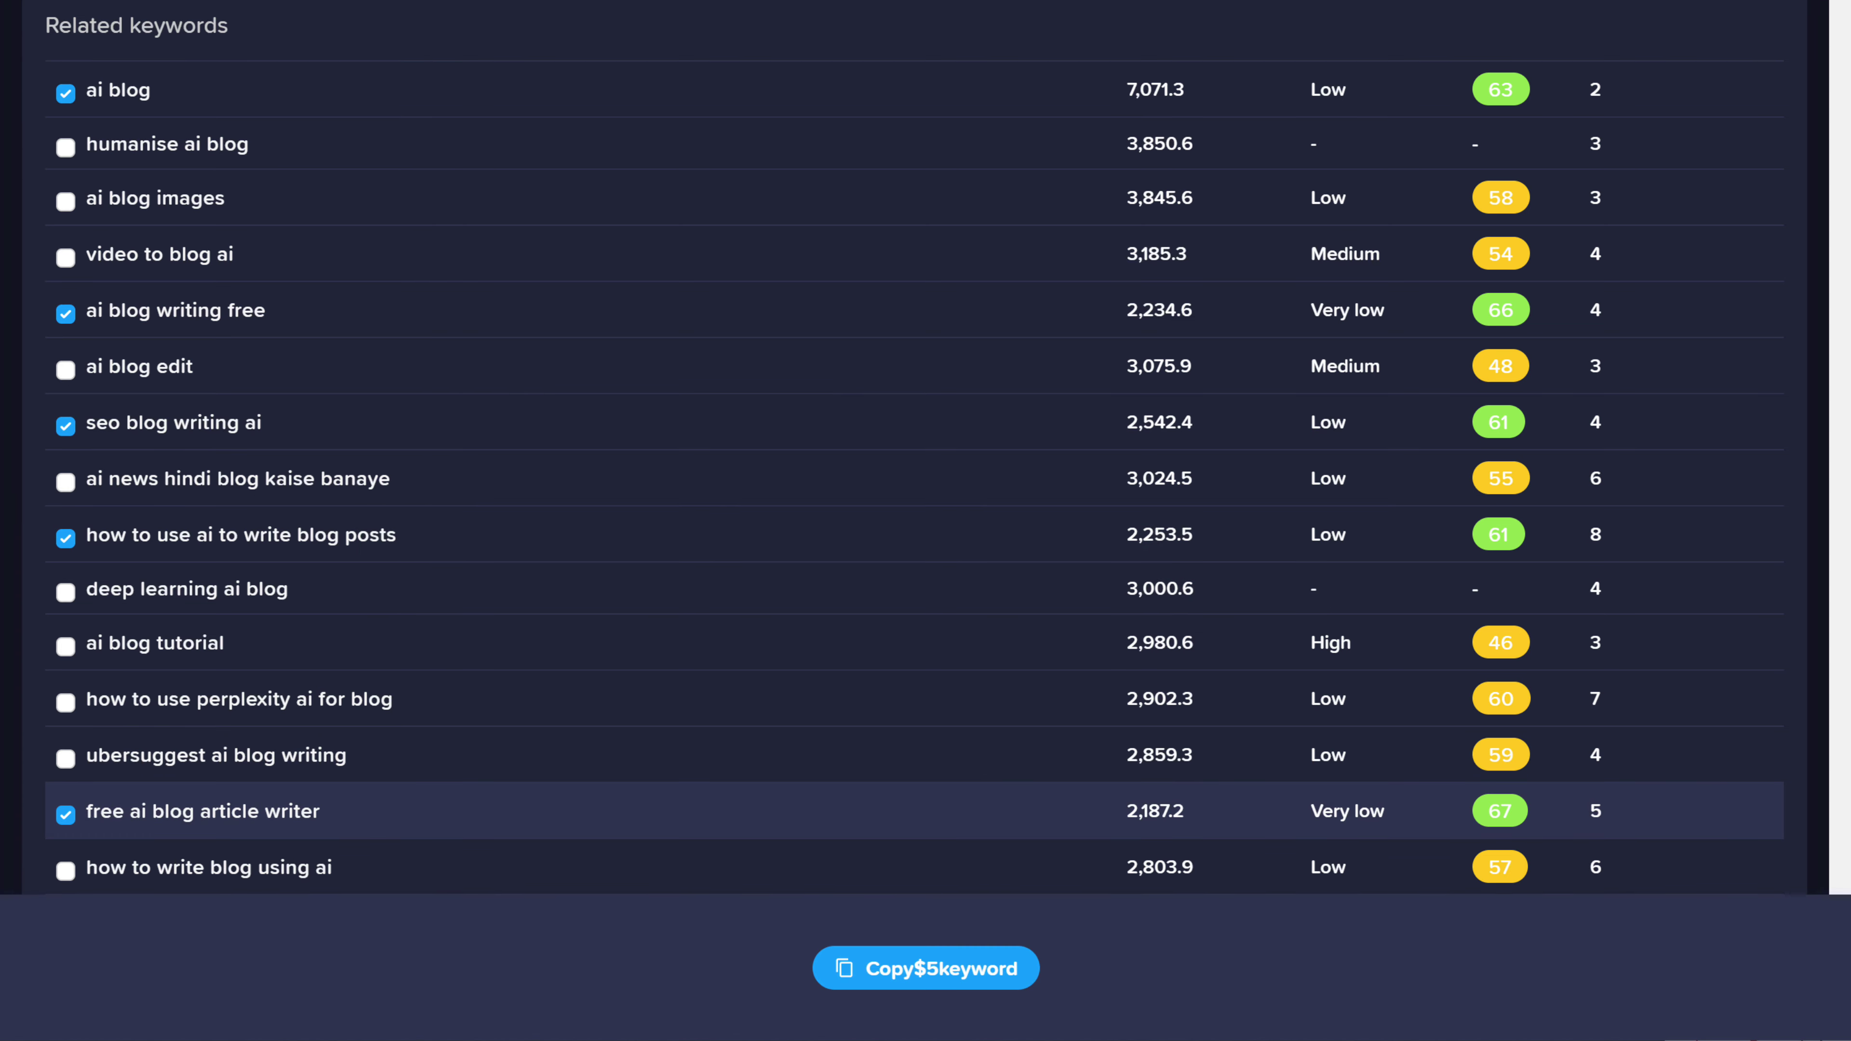
{"action": "left_click", "coordinate": [935, 980]}
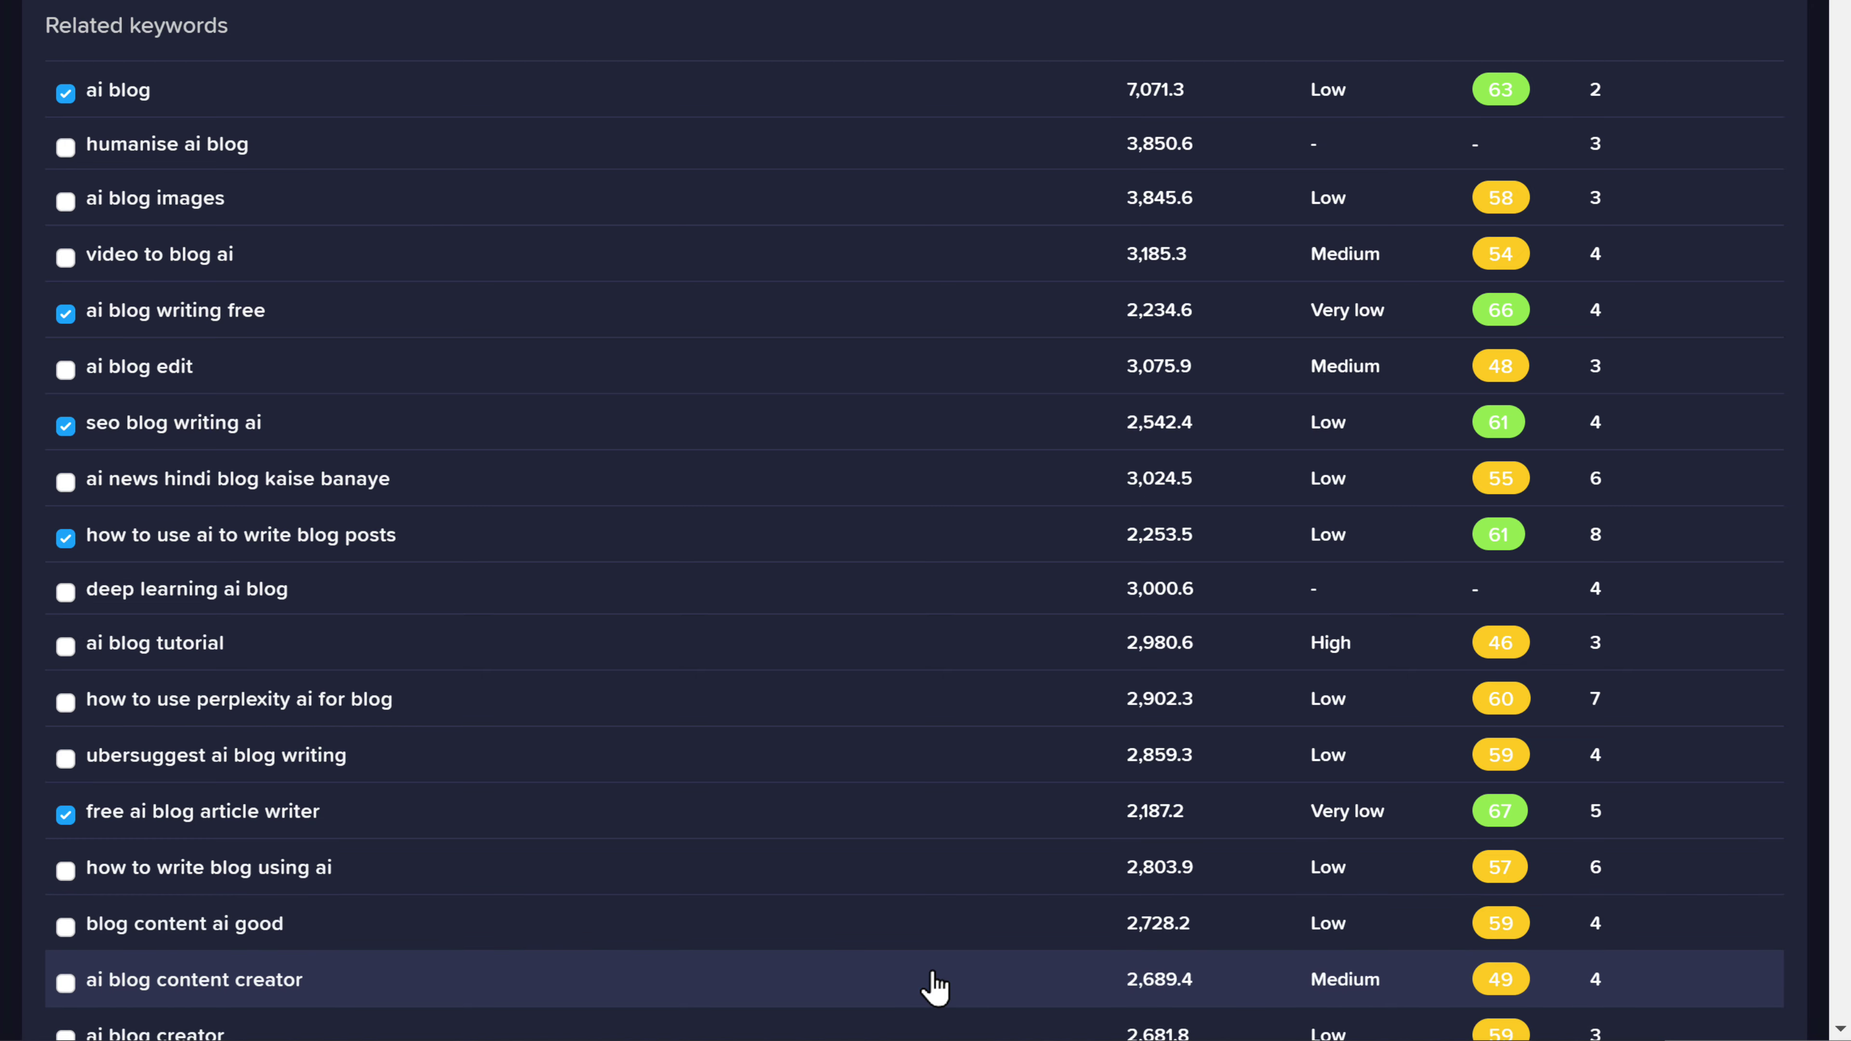
{"action": "key", "text": "alt+Tab"}
{"action": "key", "text": "ctrl+v"}
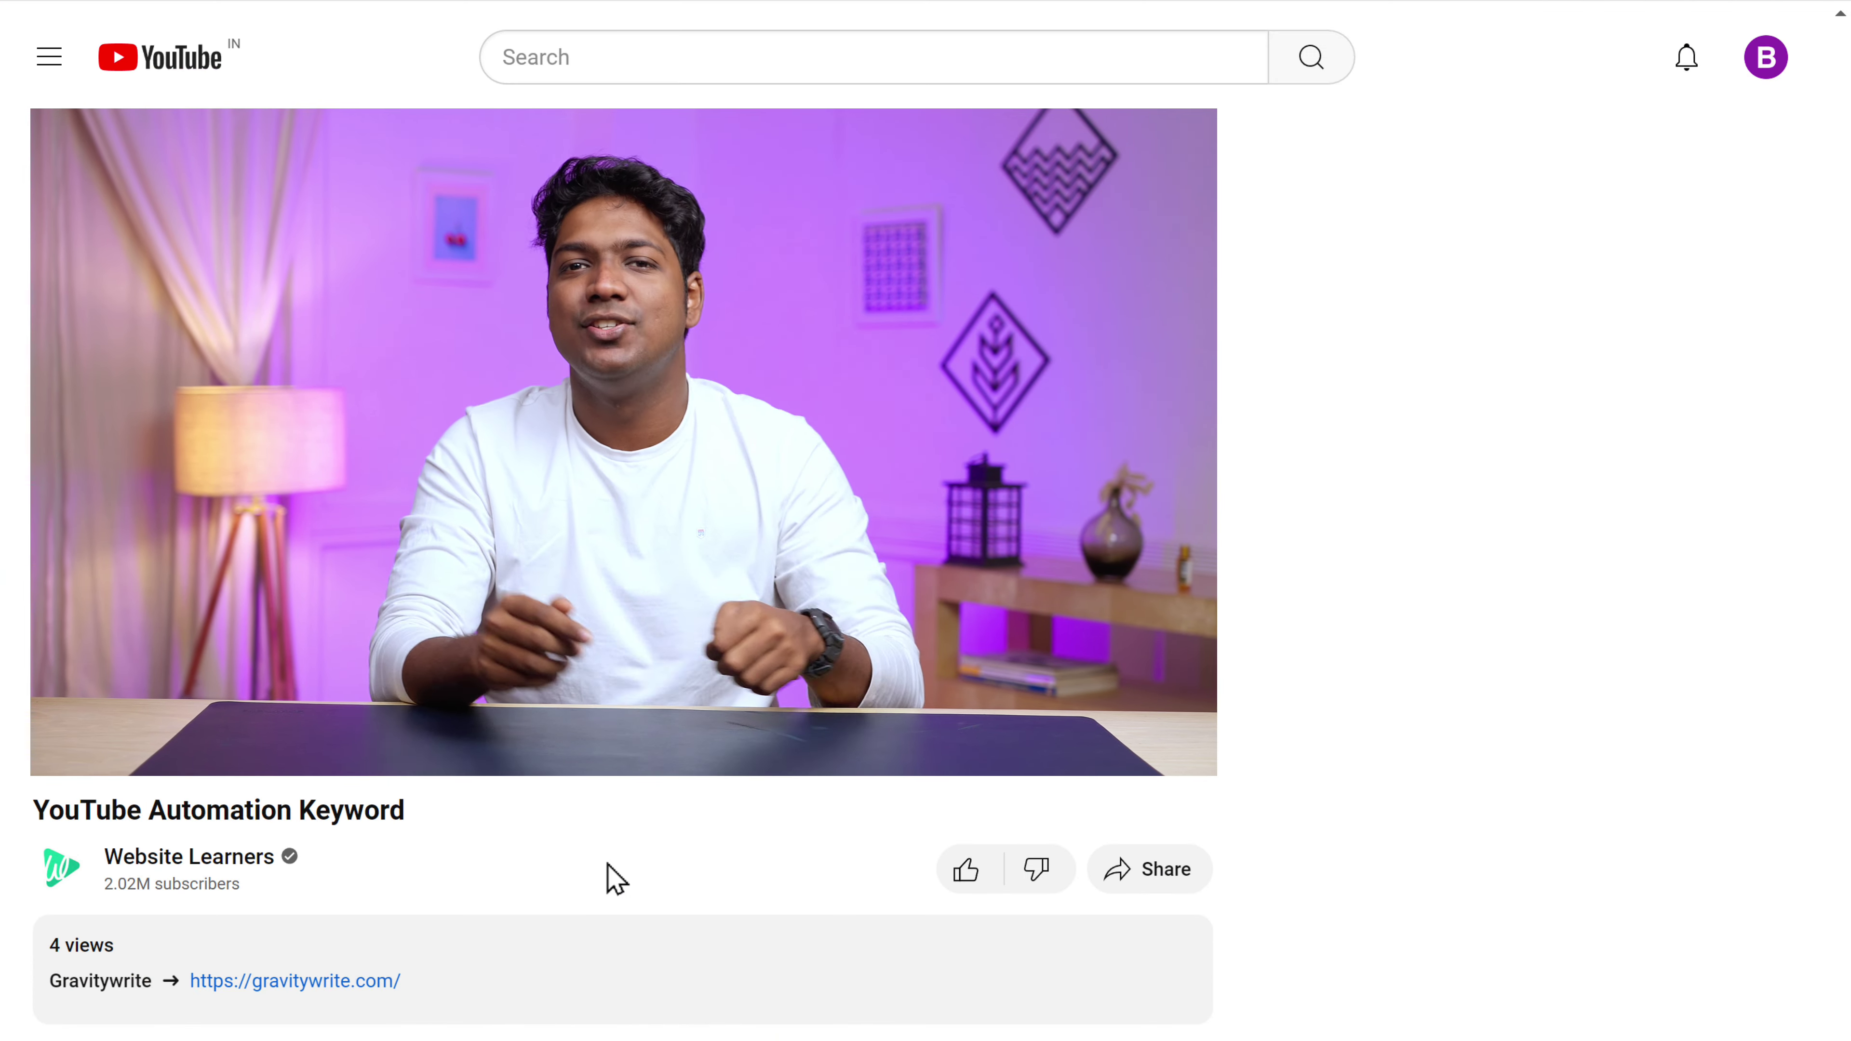
- Follow the gravitywrite.com link in the video description to GravityWrite's tools page
{"action": "left_click", "coordinate": [312, 981]}
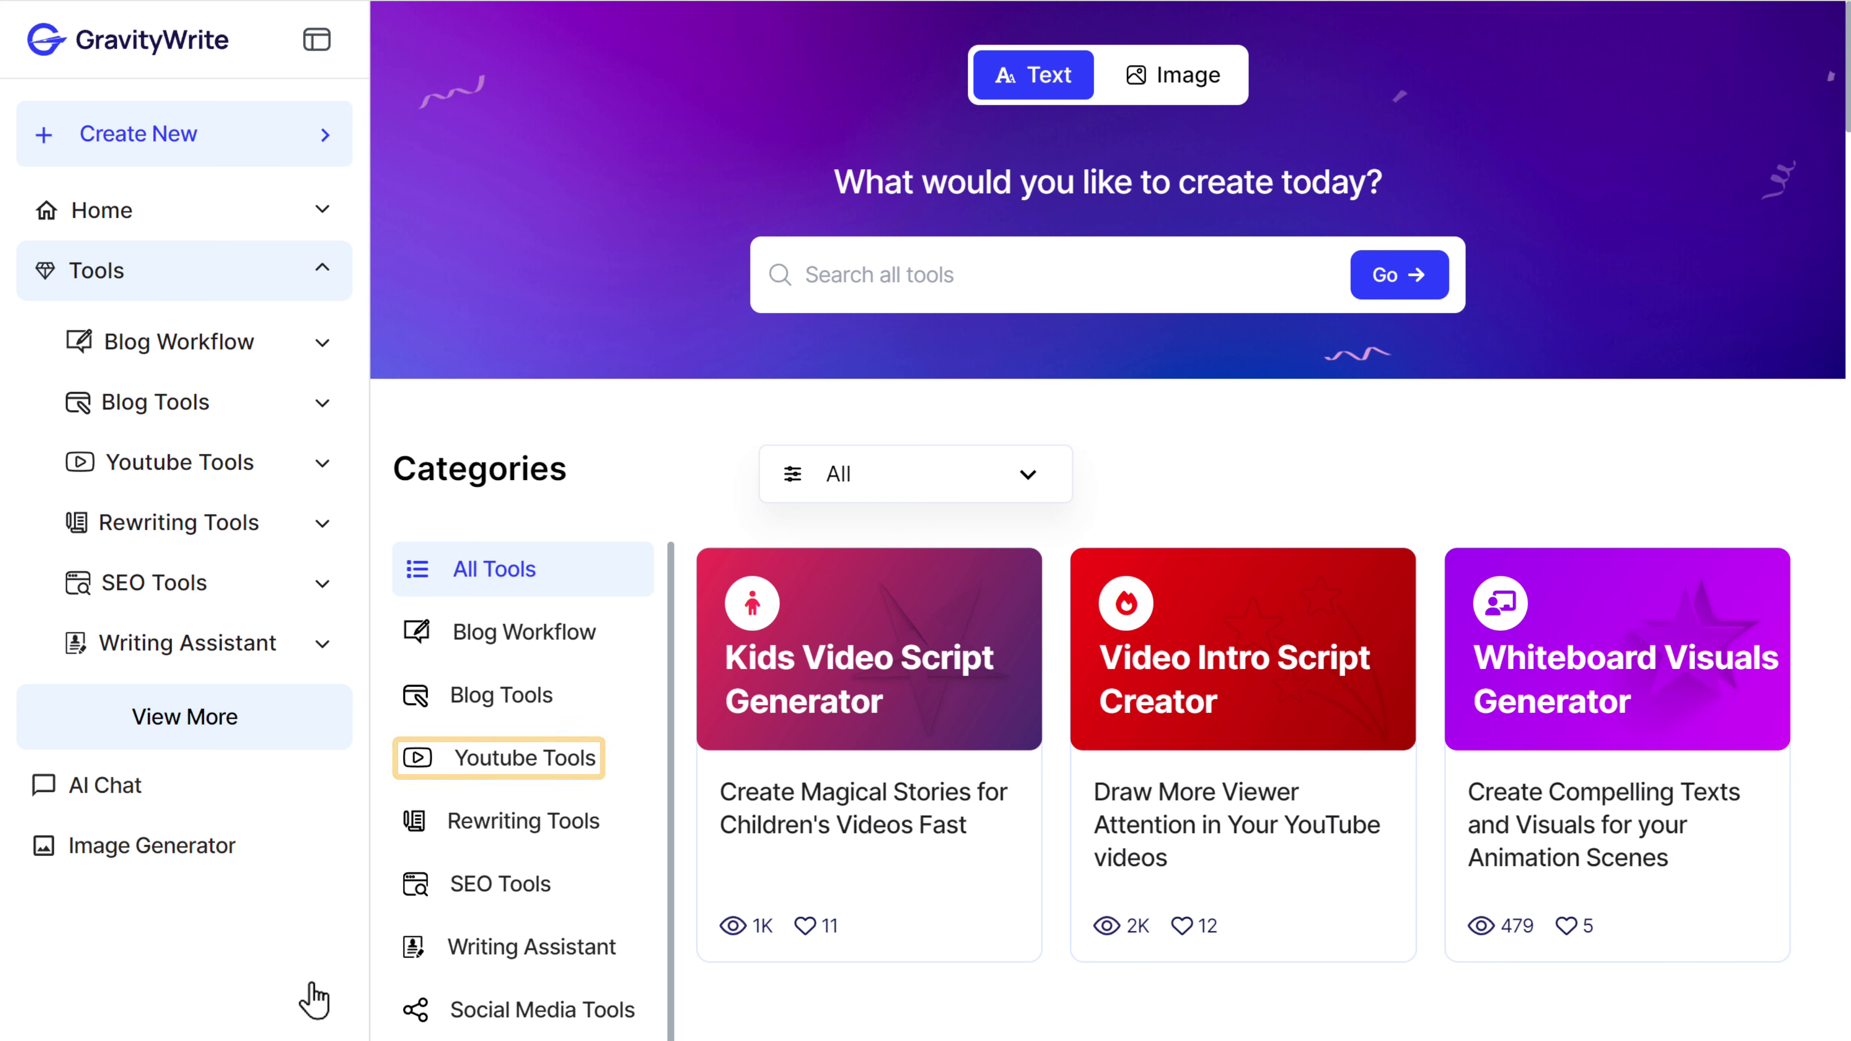
- Filter GravityWrite to YouTube tools and open Title & Thumbnail Ideas
{"action": "left_click", "coordinate": [510, 762]}
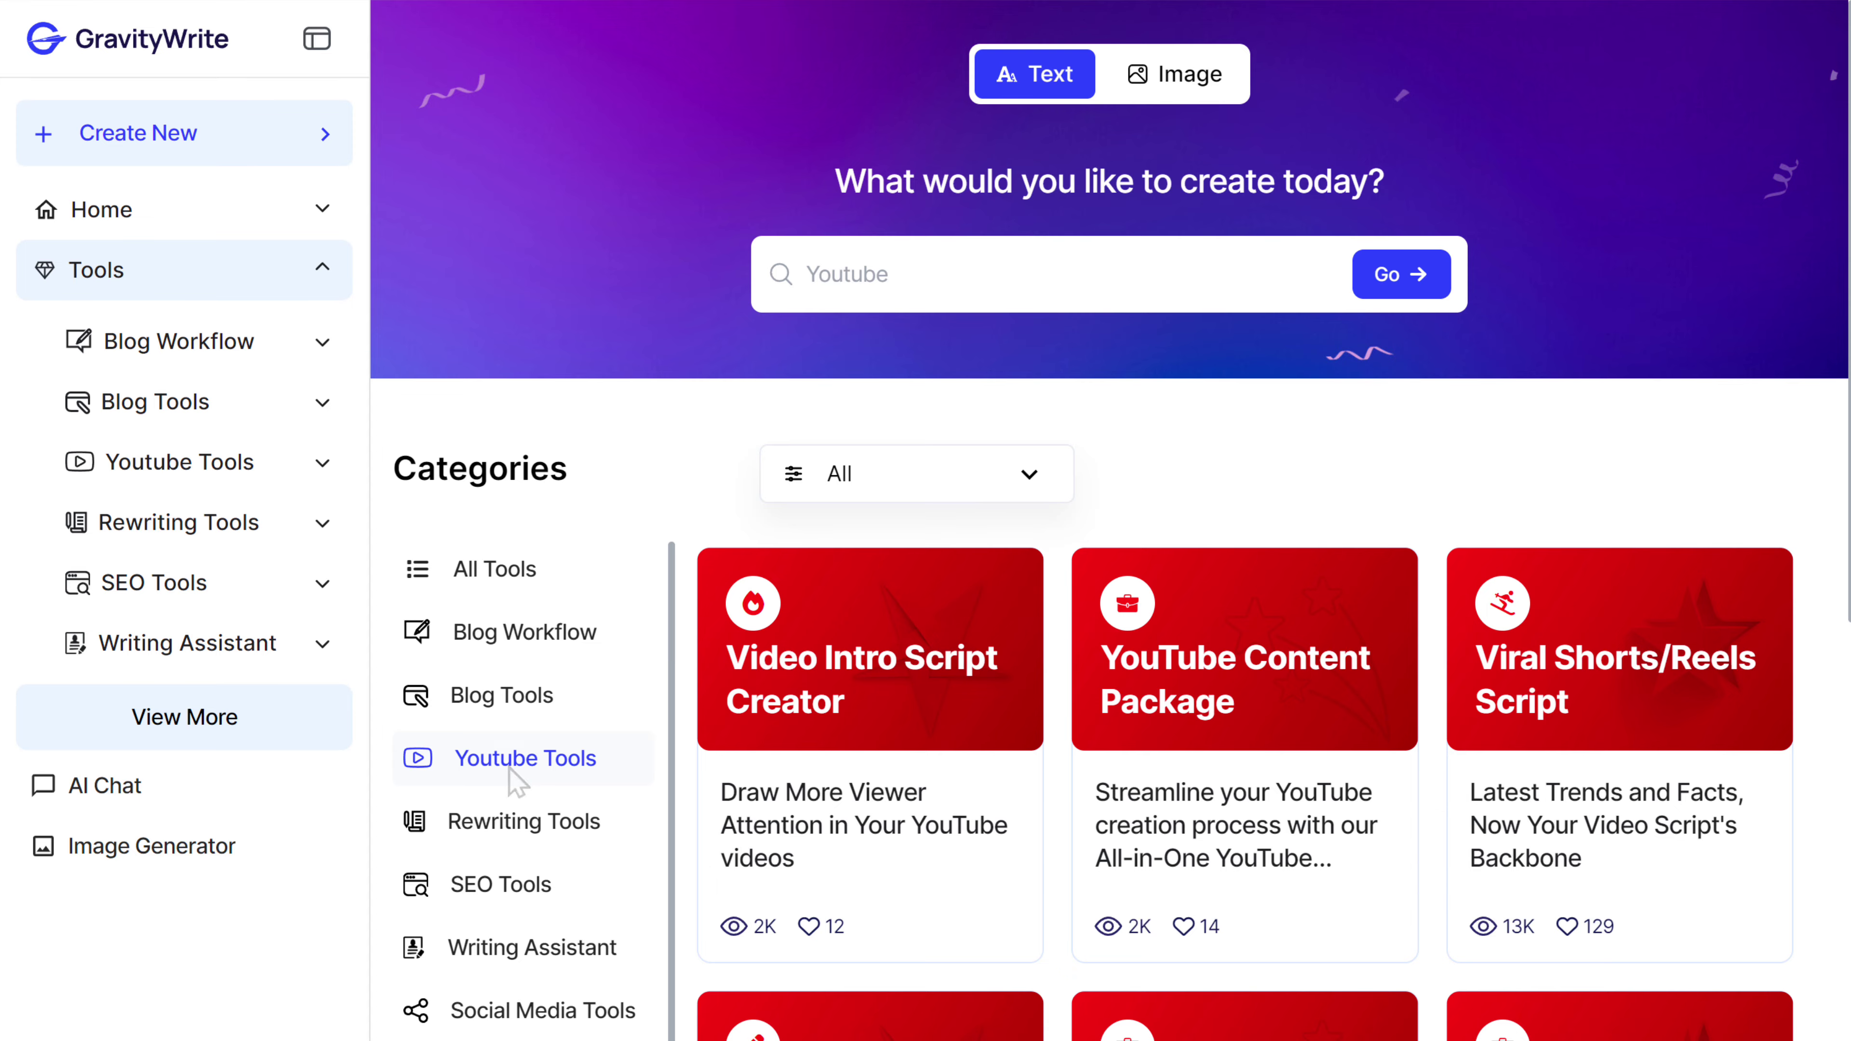
{"action": "scroll", "coordinate": [1259, 419], "scroll_direction": "down", "scroll_amount": 15}
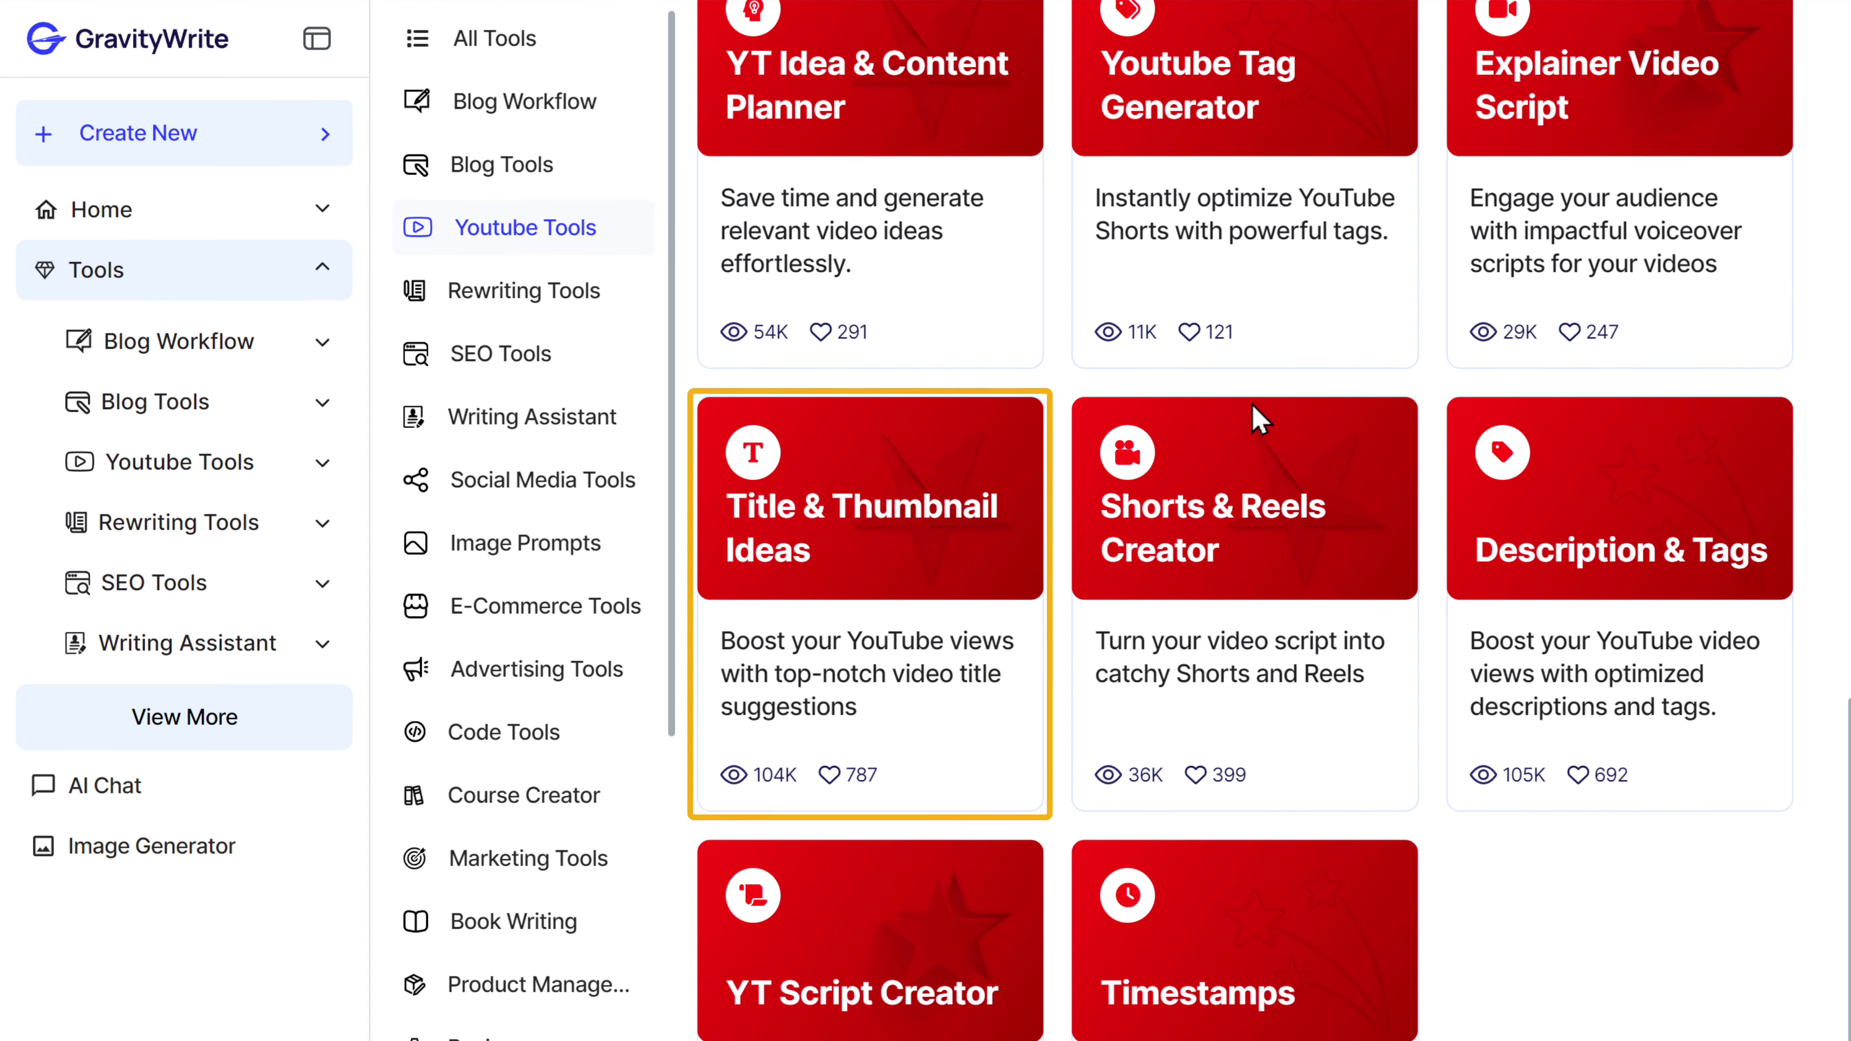
{"action": "left_click", "coordinate": [880, 547]}
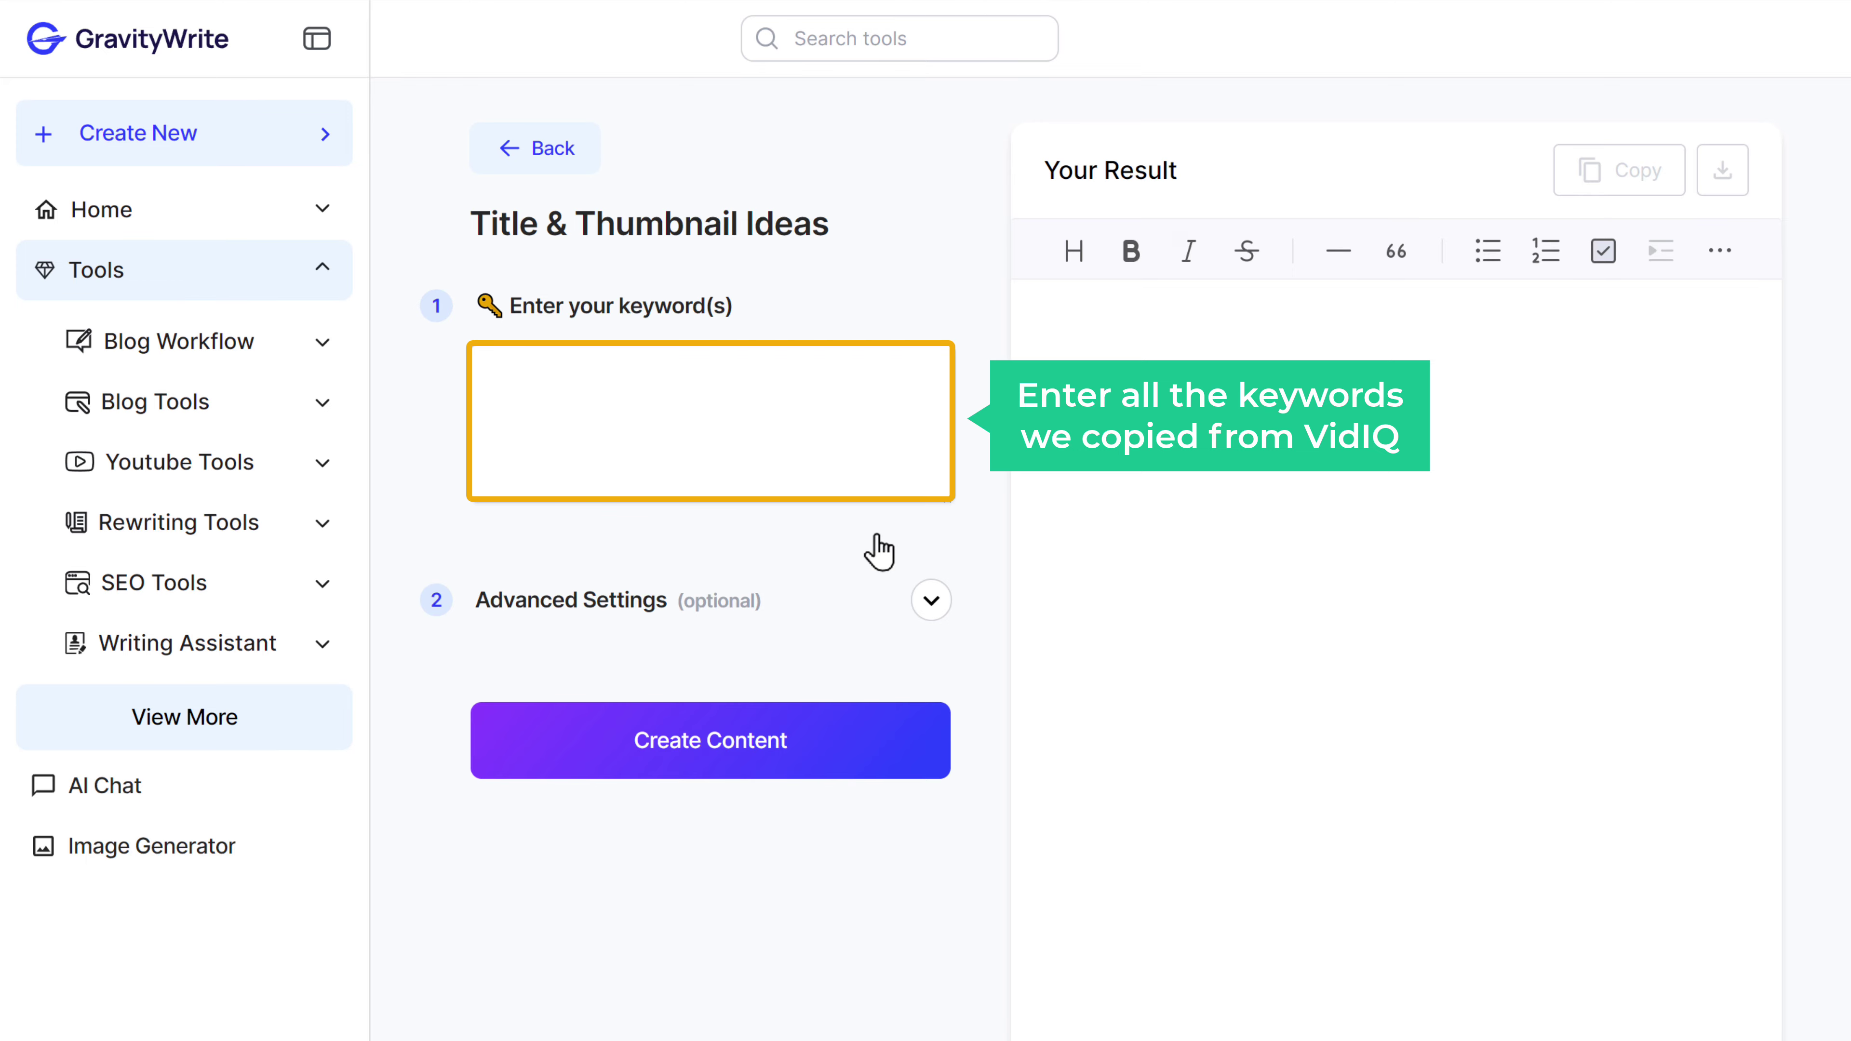
- Copy the full keyword list from Notepad into the tool's keyword field
{"action": "key", "text": "alt+Tab"}
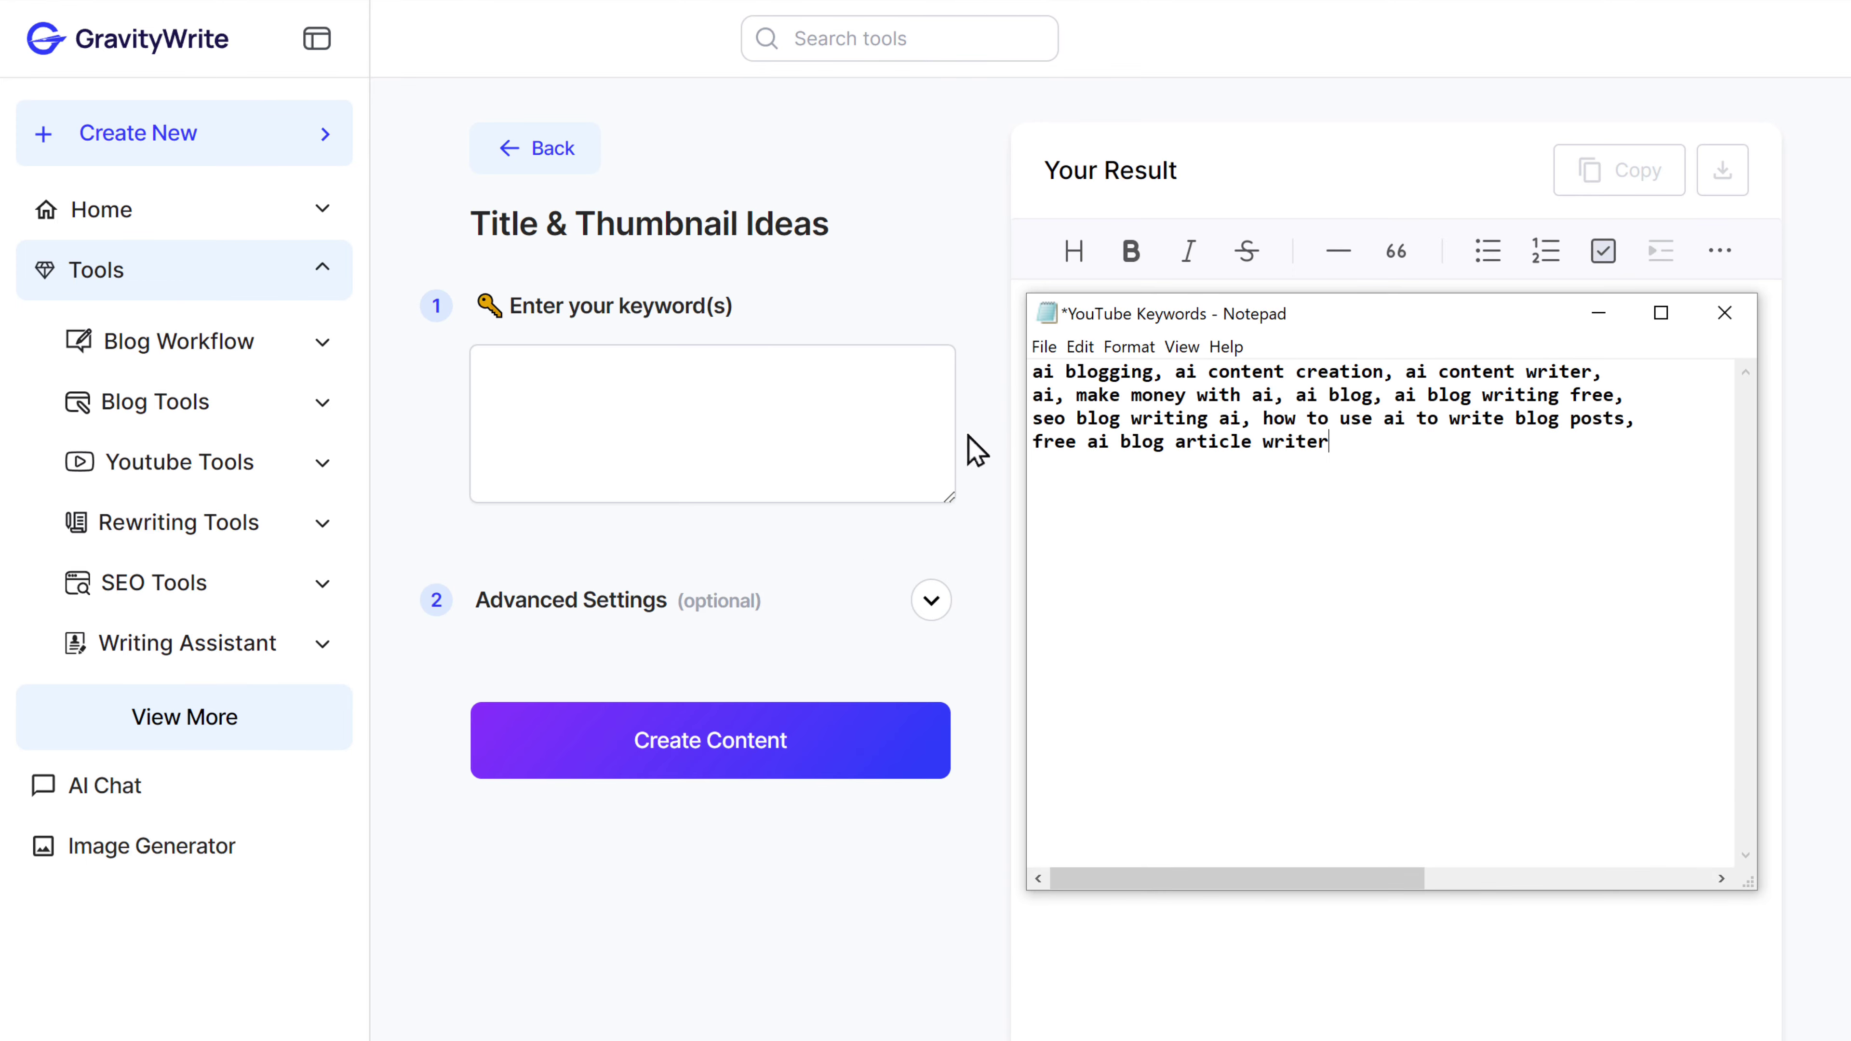
{"action": "left_click_drag", "start_coordinate": [1033, 372], "coordinate": [1329, 441]}
{"action": "right_click", "coordinate": [1330, 441]}
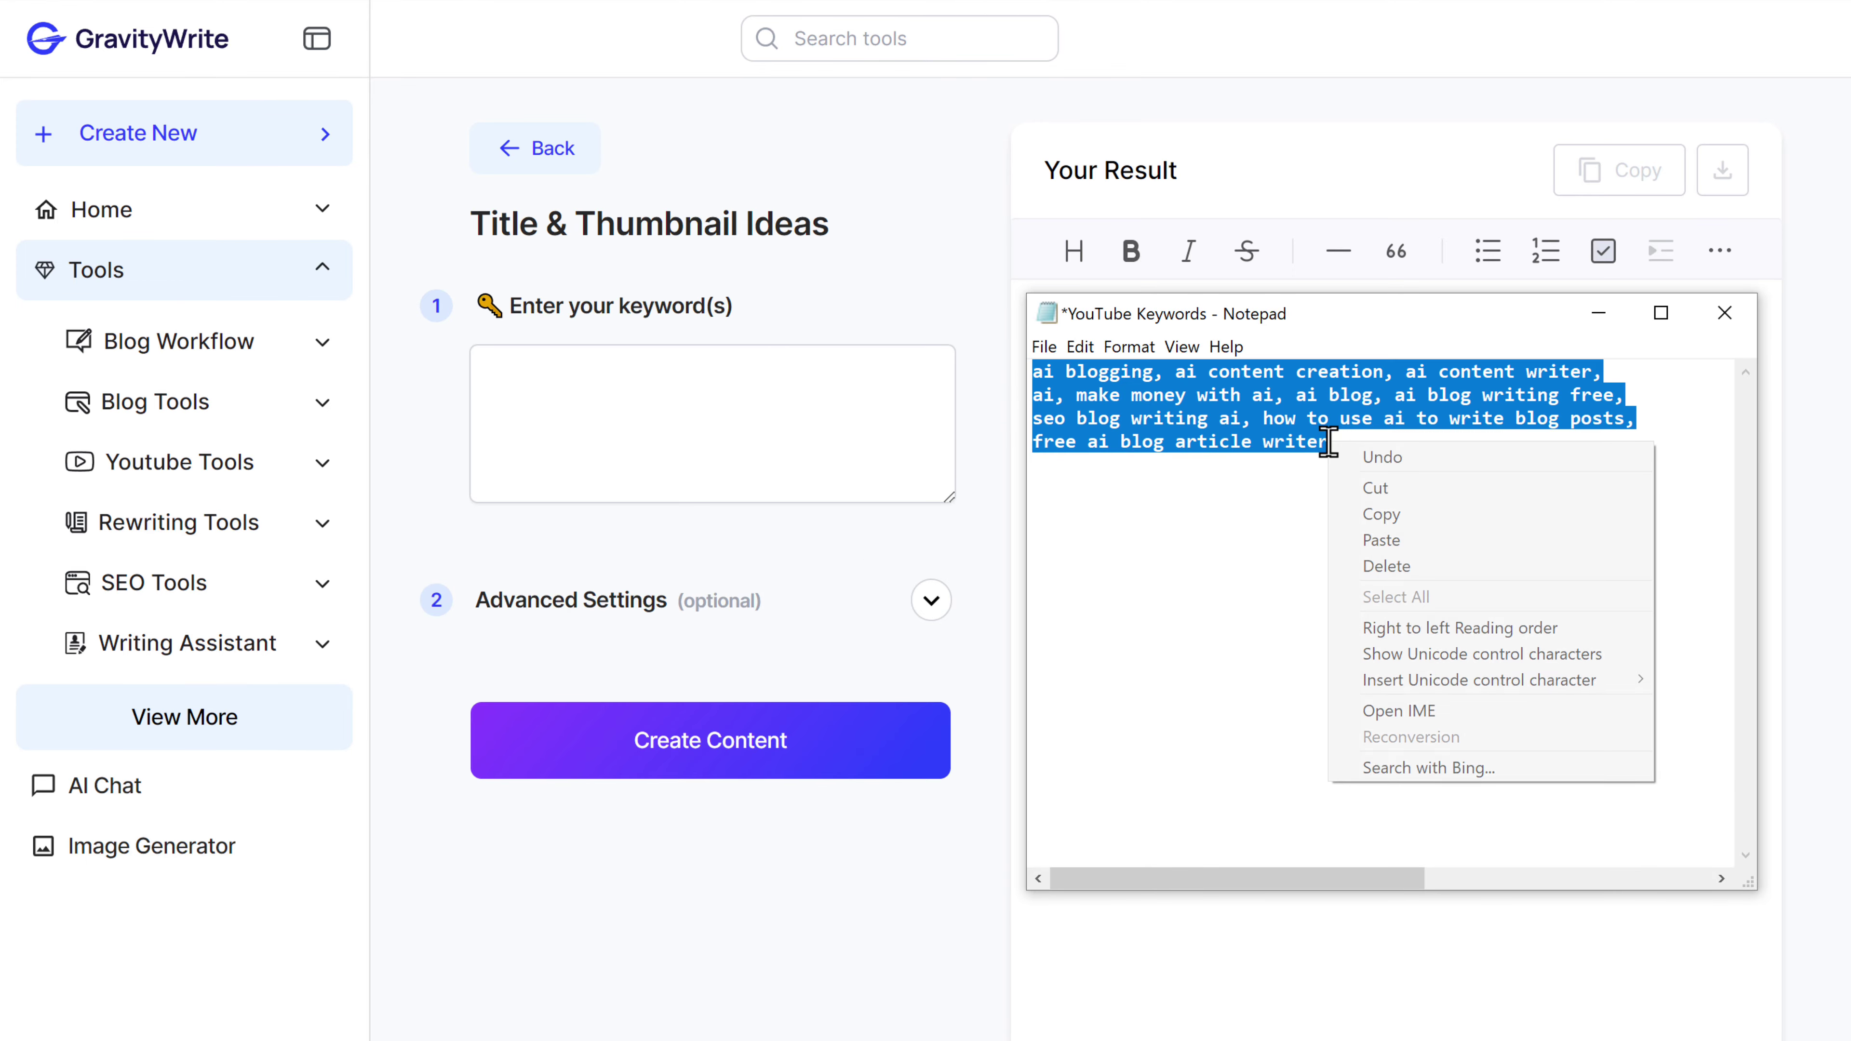
{"action": "left_click", "coordinate": [1420, 515]}
{"action": "left_click", "coordinate": [496, 368]}
{"action": "right_click", "coordinate": [499, 370]}
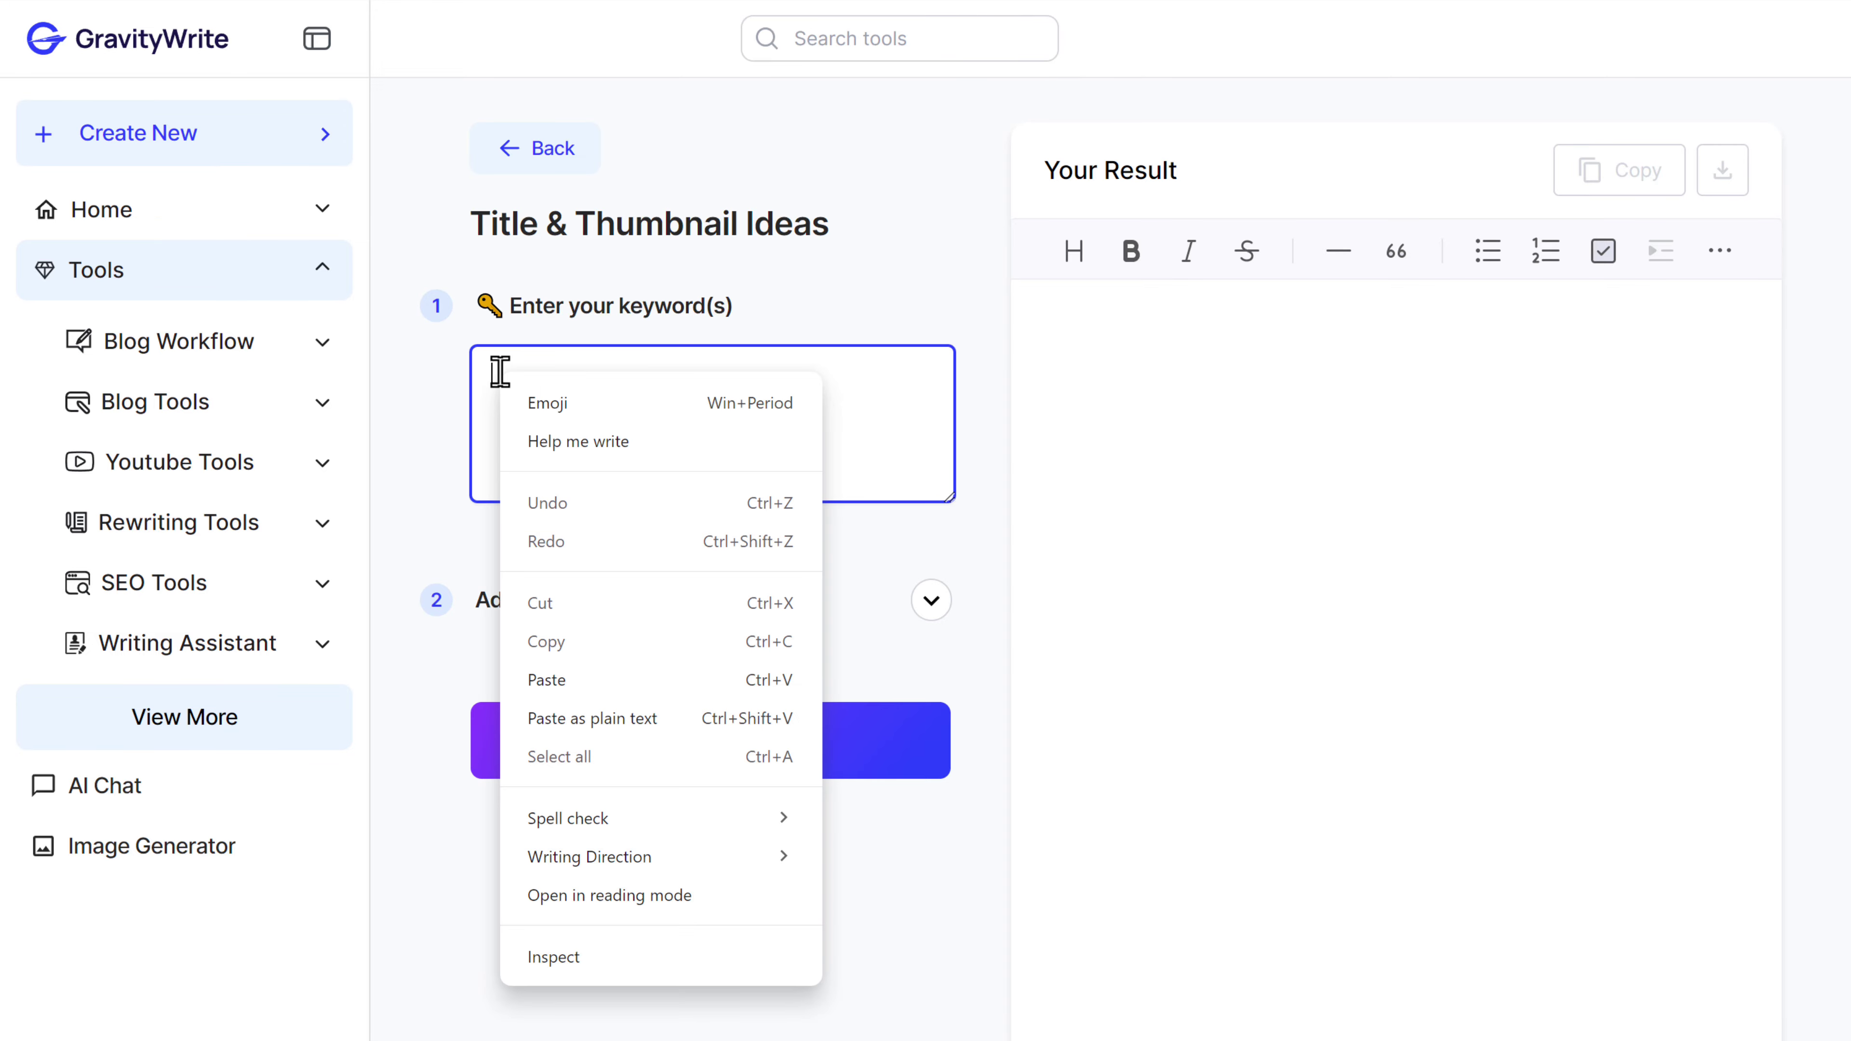
{"action": "left_click", "coordinate": [676, 669]}
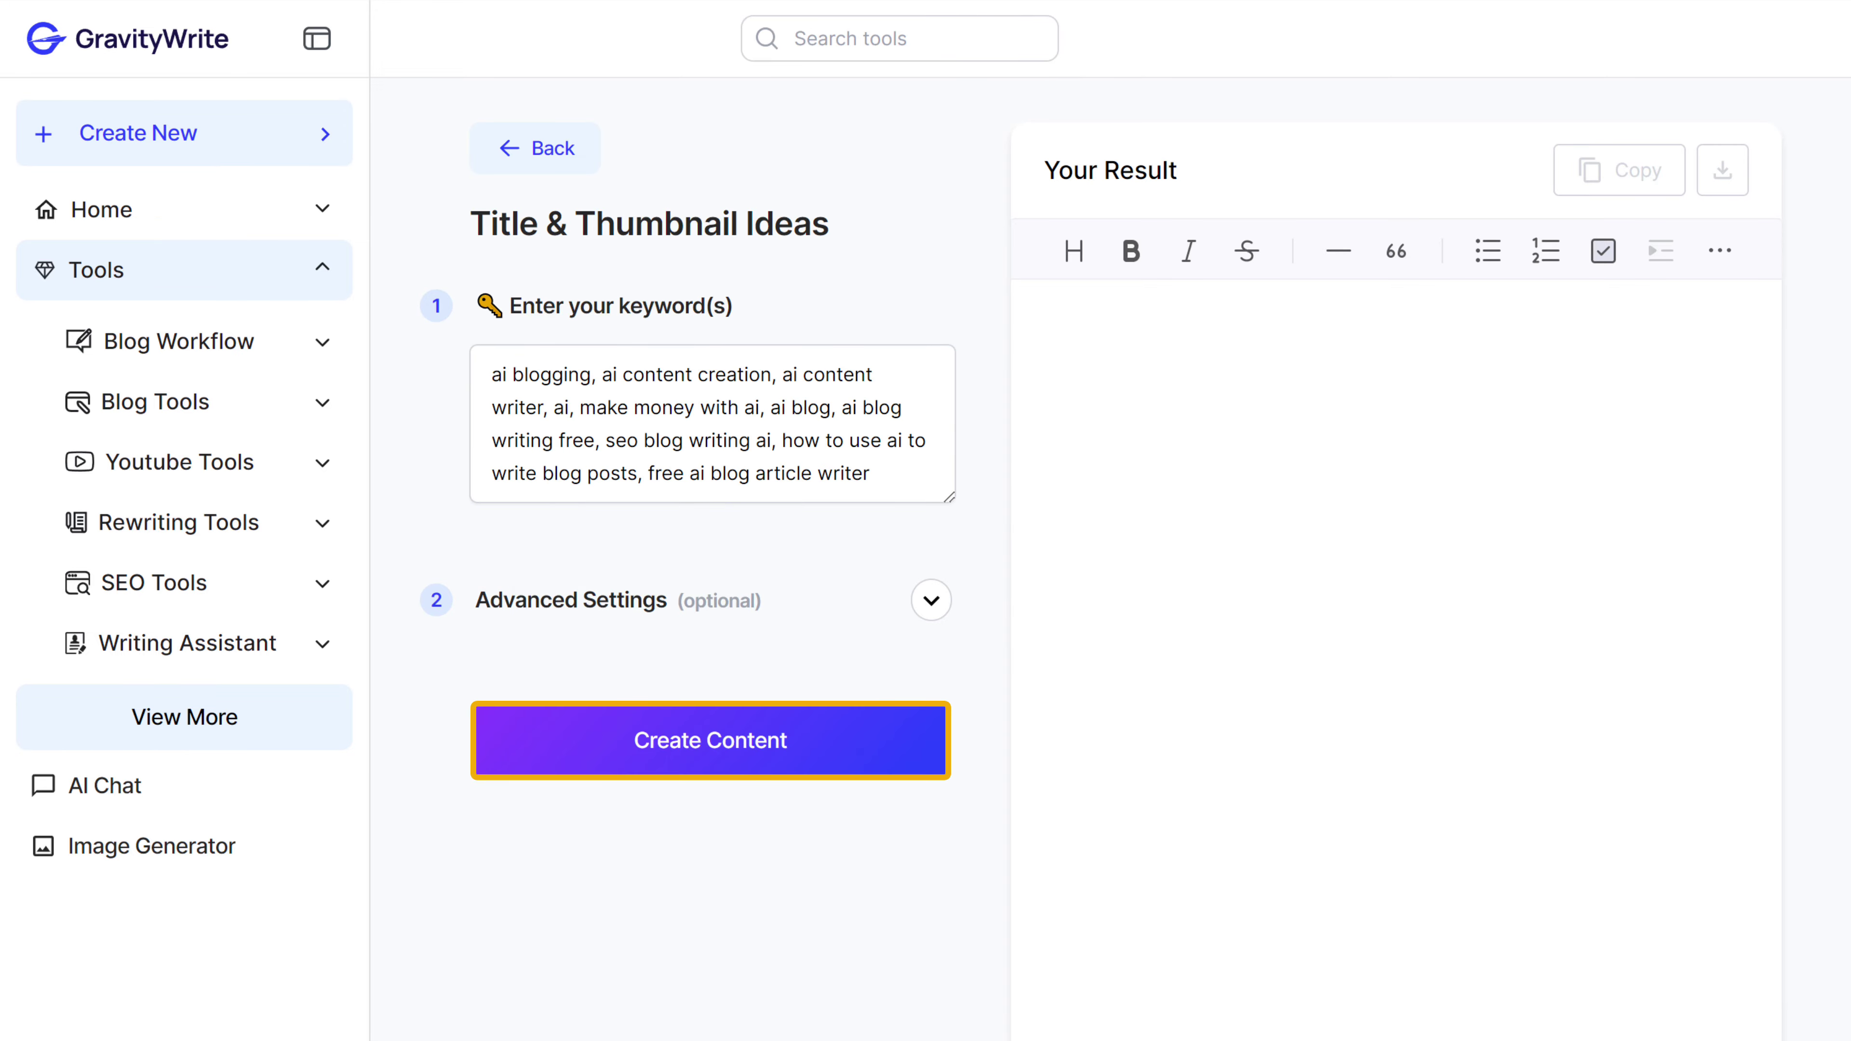
- Generate title and thumbnail ideas from the pasted keywords with Create Content
{"action": "left_click", "coordinate": [704, 764]}
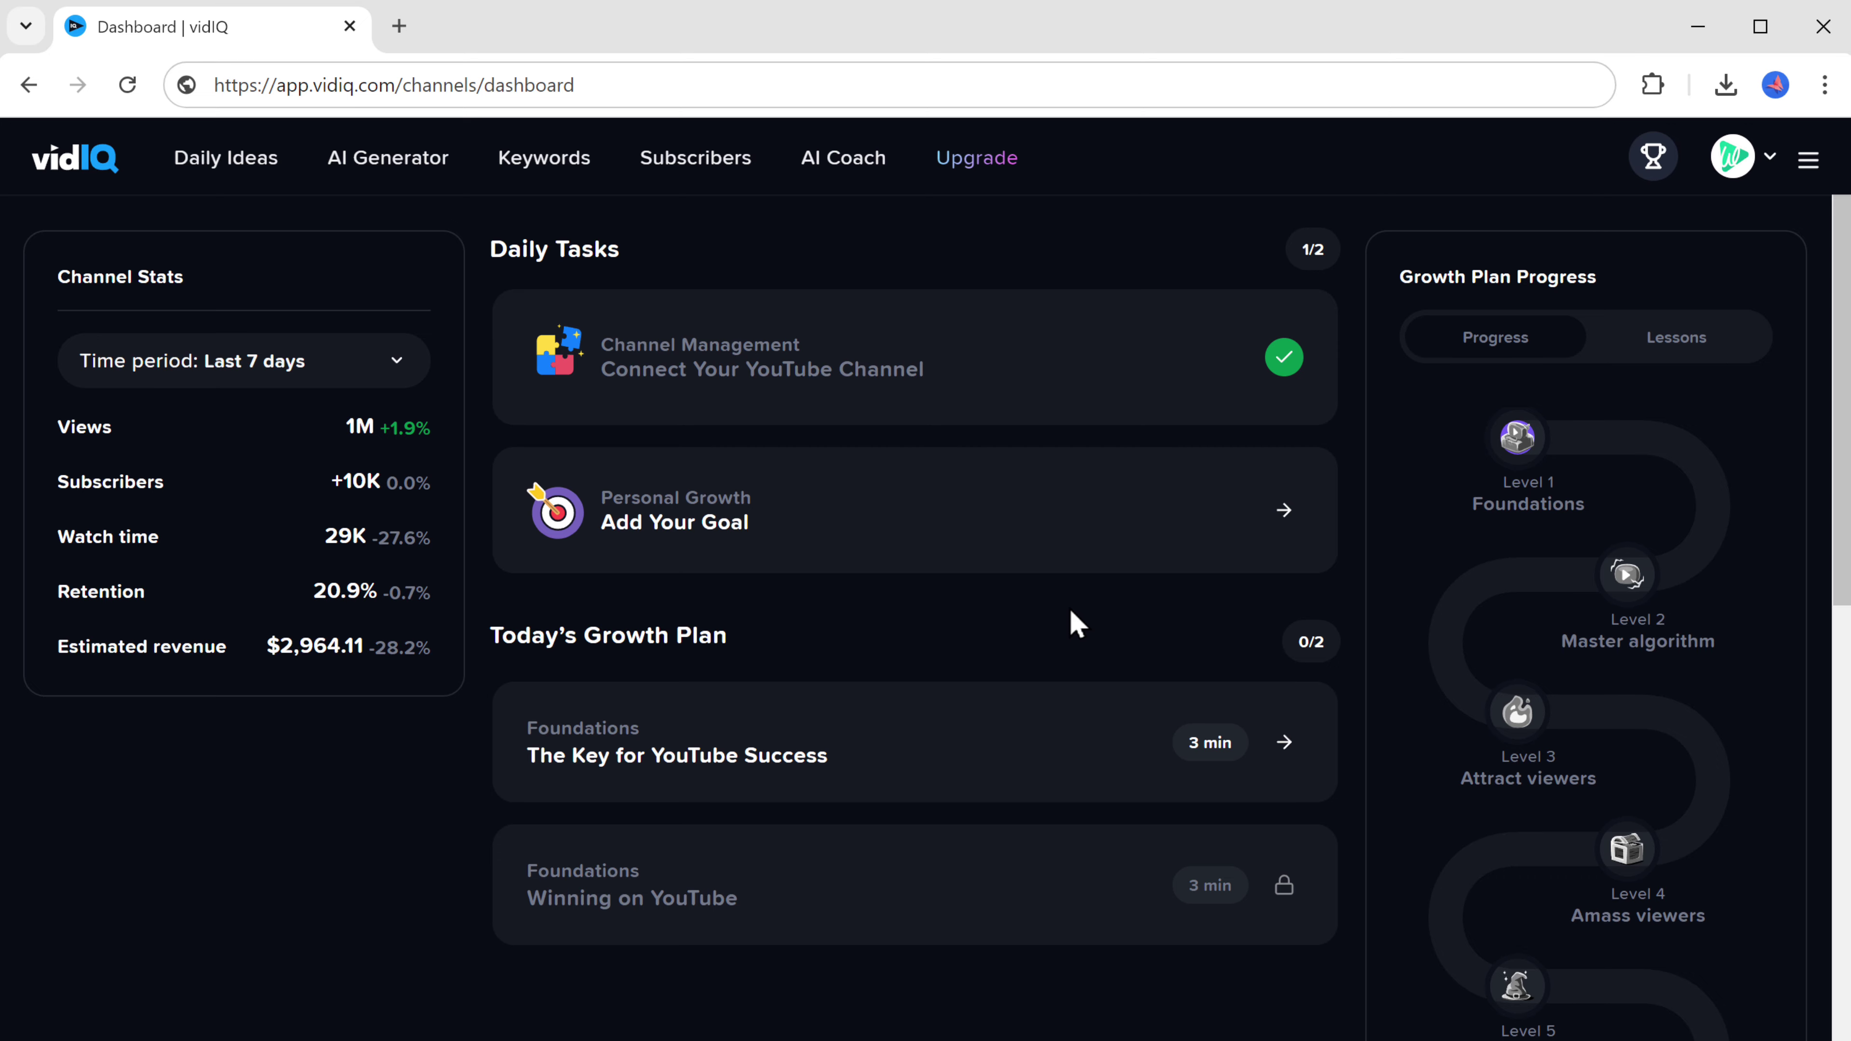
- Open the second tracked competitor's YouTube channel from vidIQ's Competitors page
{"action": "left_click", "coordinate": [1808, 160]}
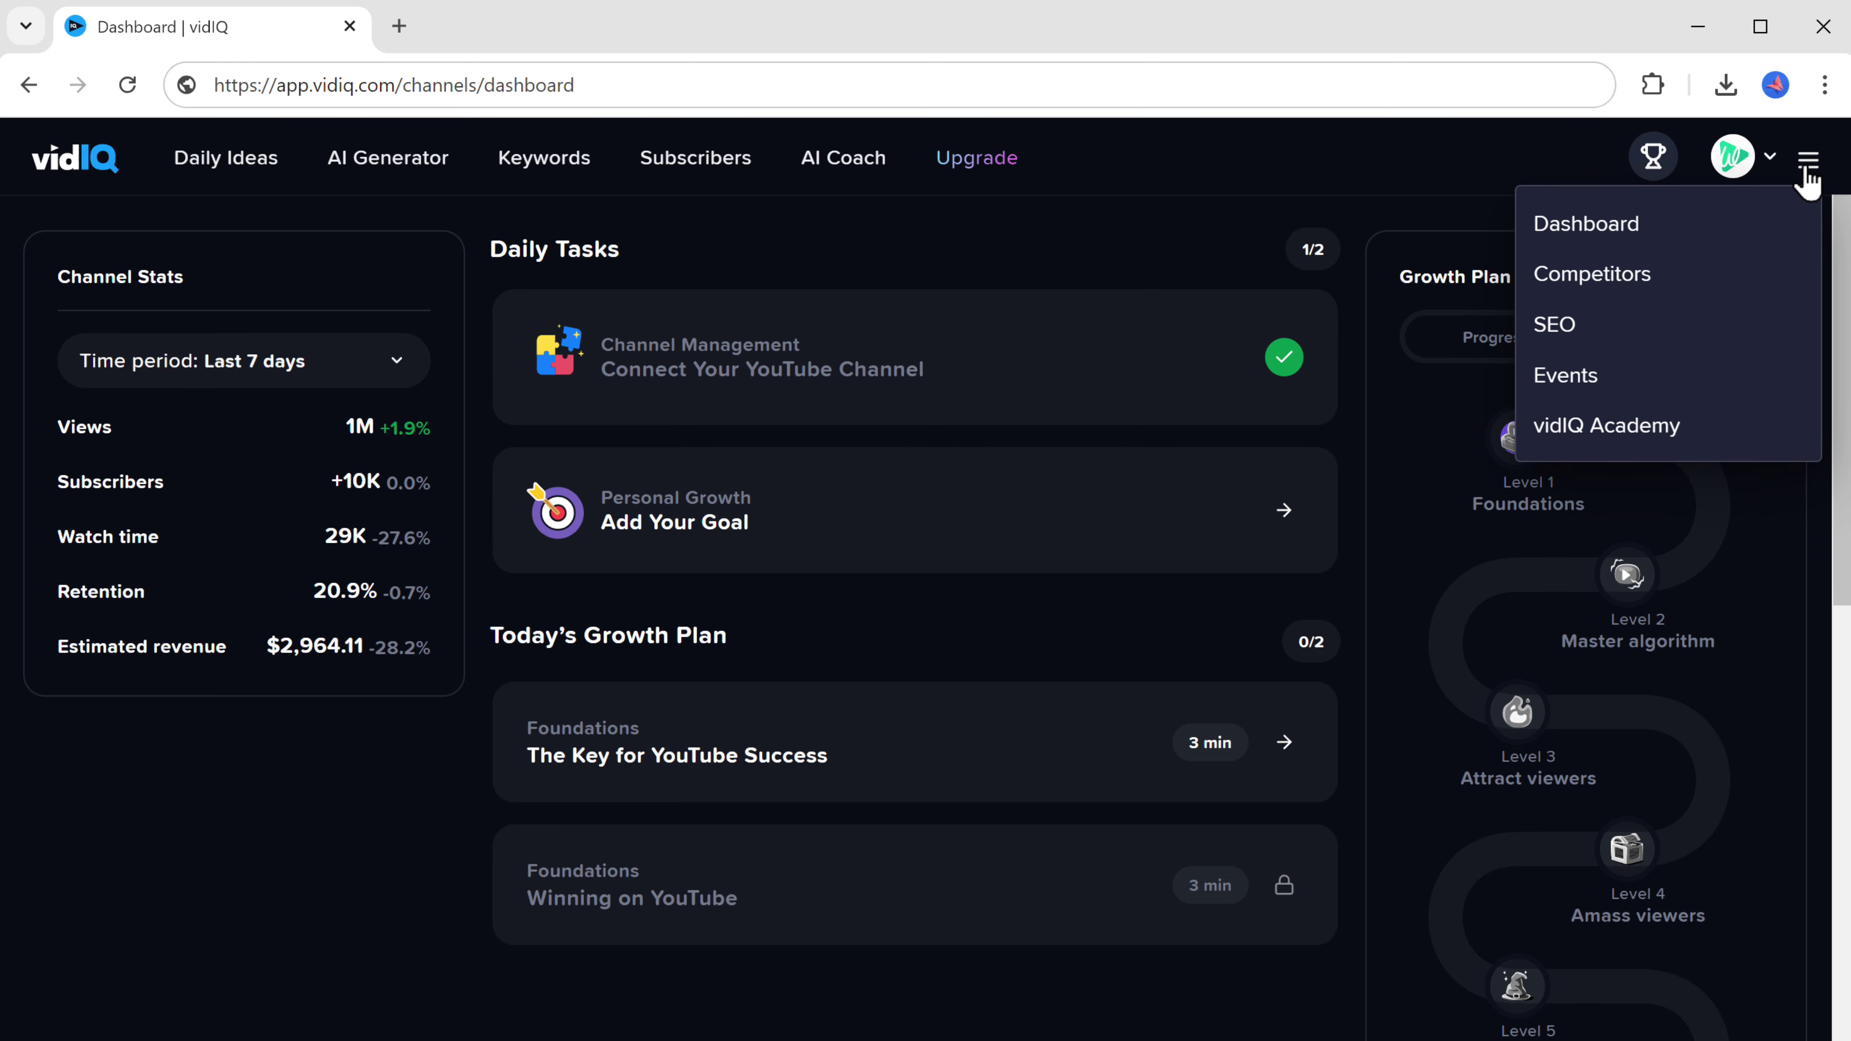
{"action": "left_click", "coordinate": [1603, 276]}
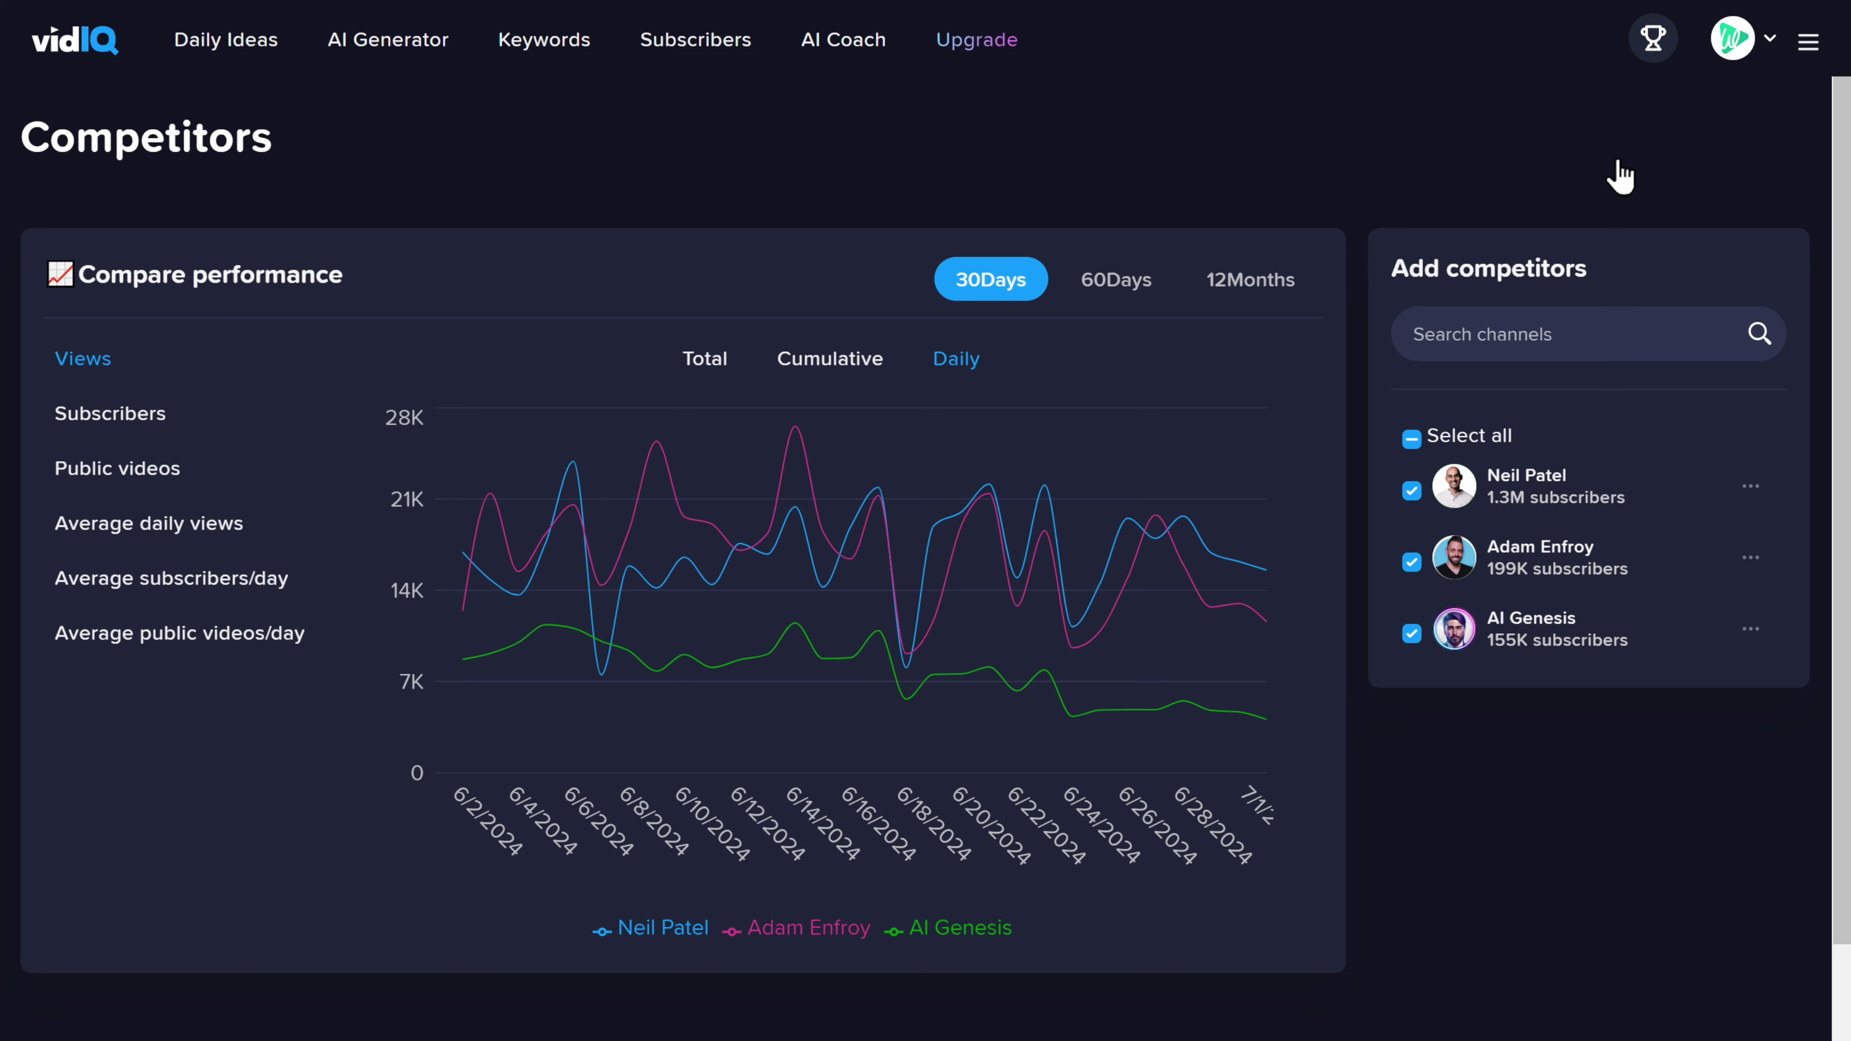
{"action": "left_click", "coordinate": [1750, 559]}
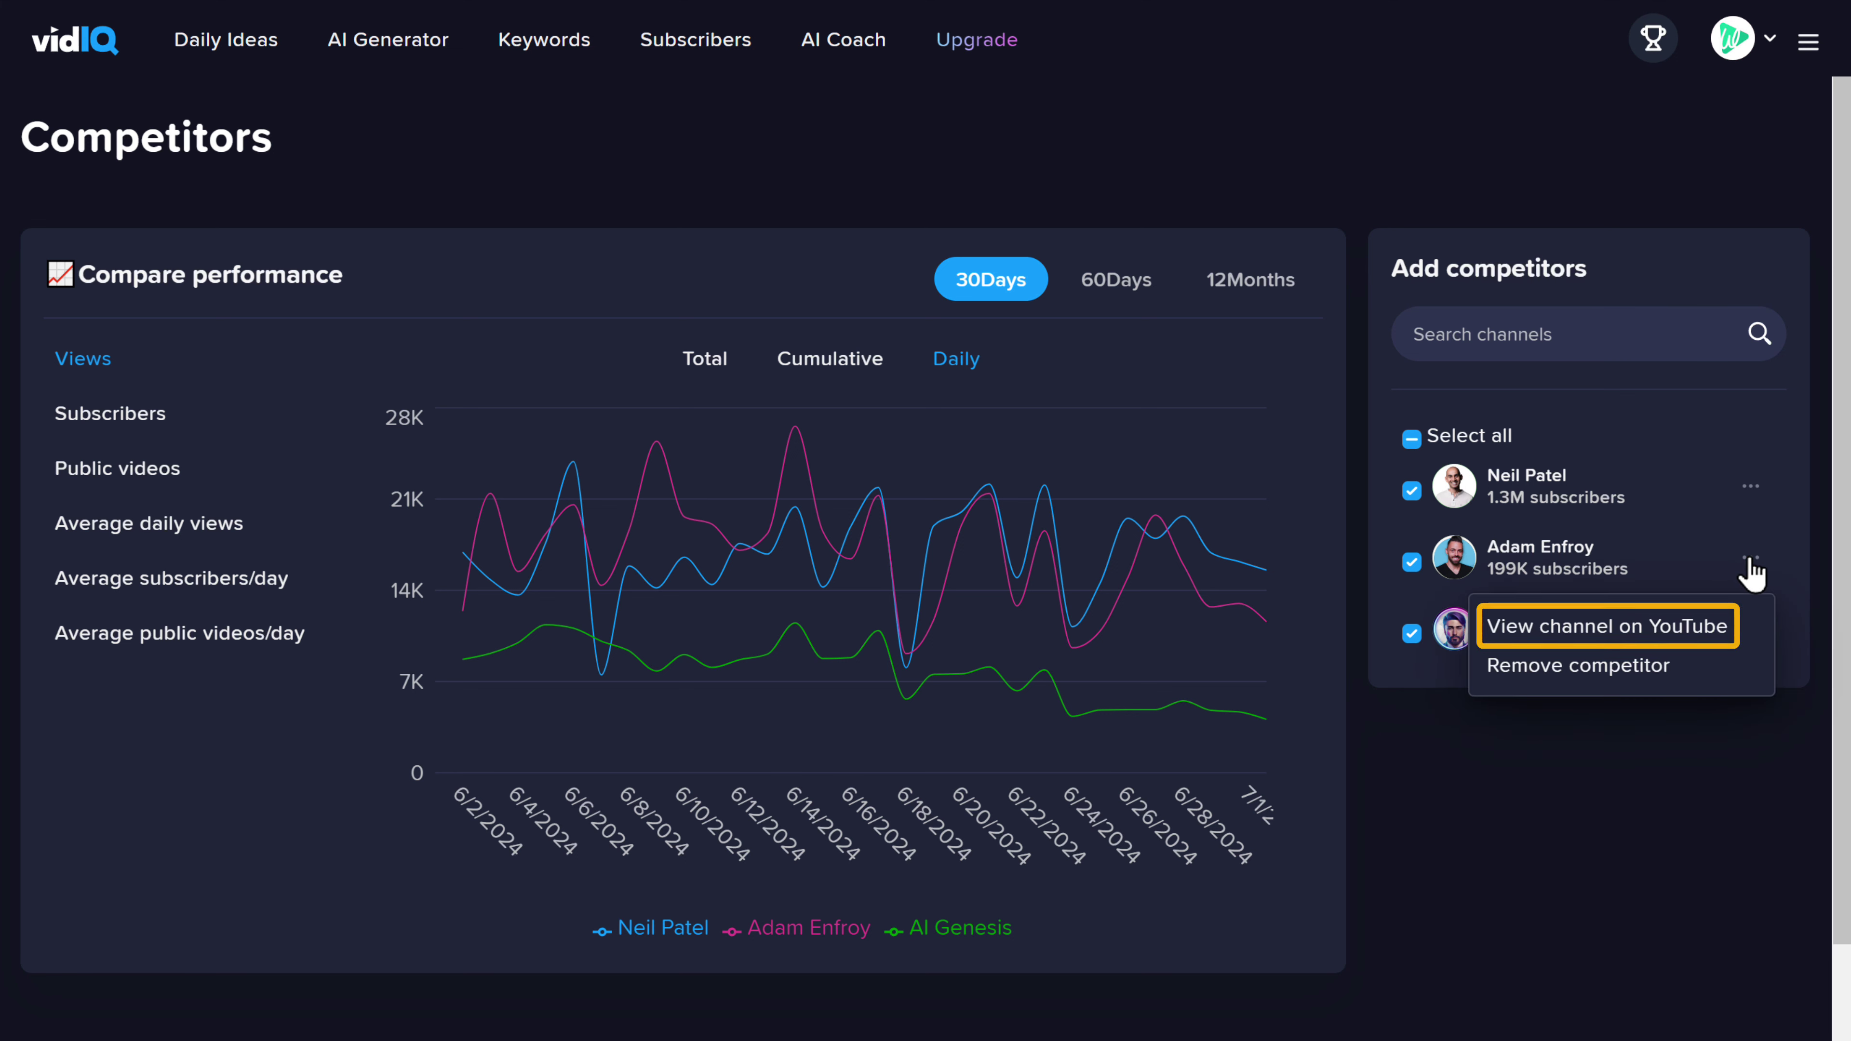
{"action": "left_click", "coordinate": [1654, 629]}
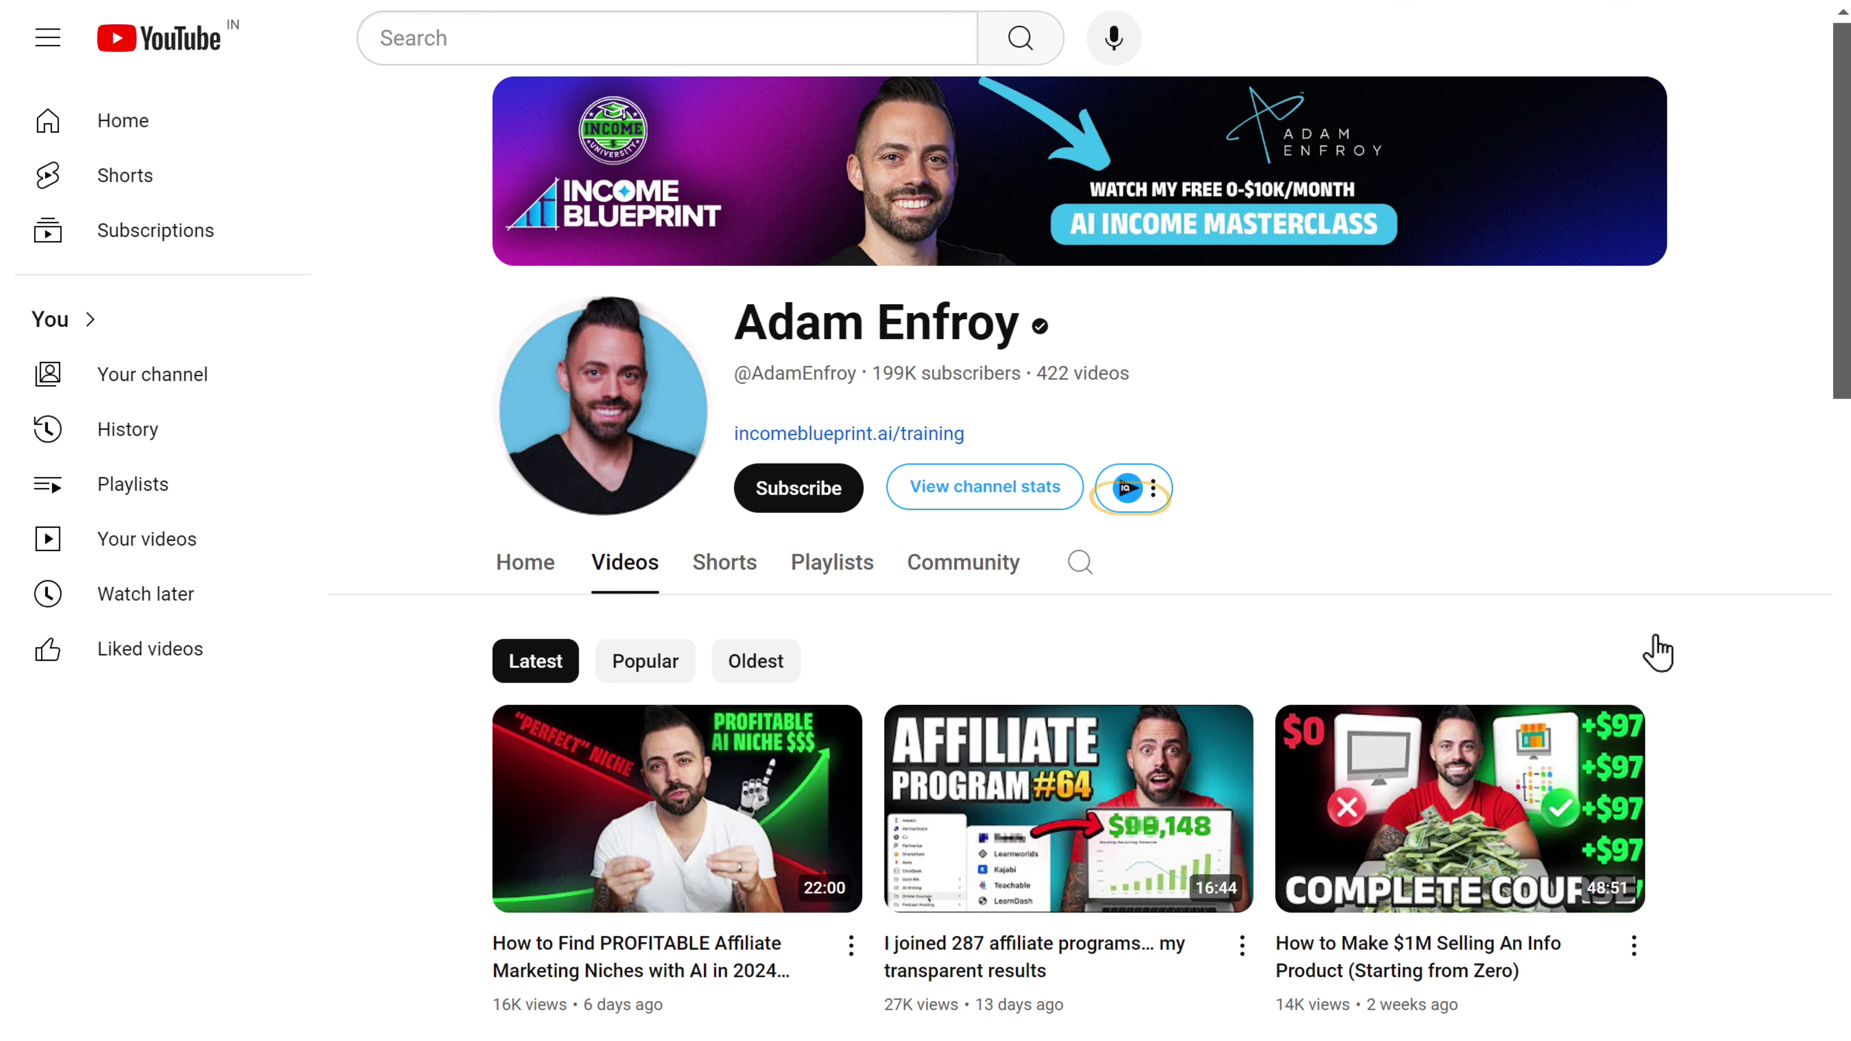
- Show the competitor channel's vidIQ Trending Videos list with views-per-hour figures
{"action": "left_click", "coordinate": [1153, 491]}
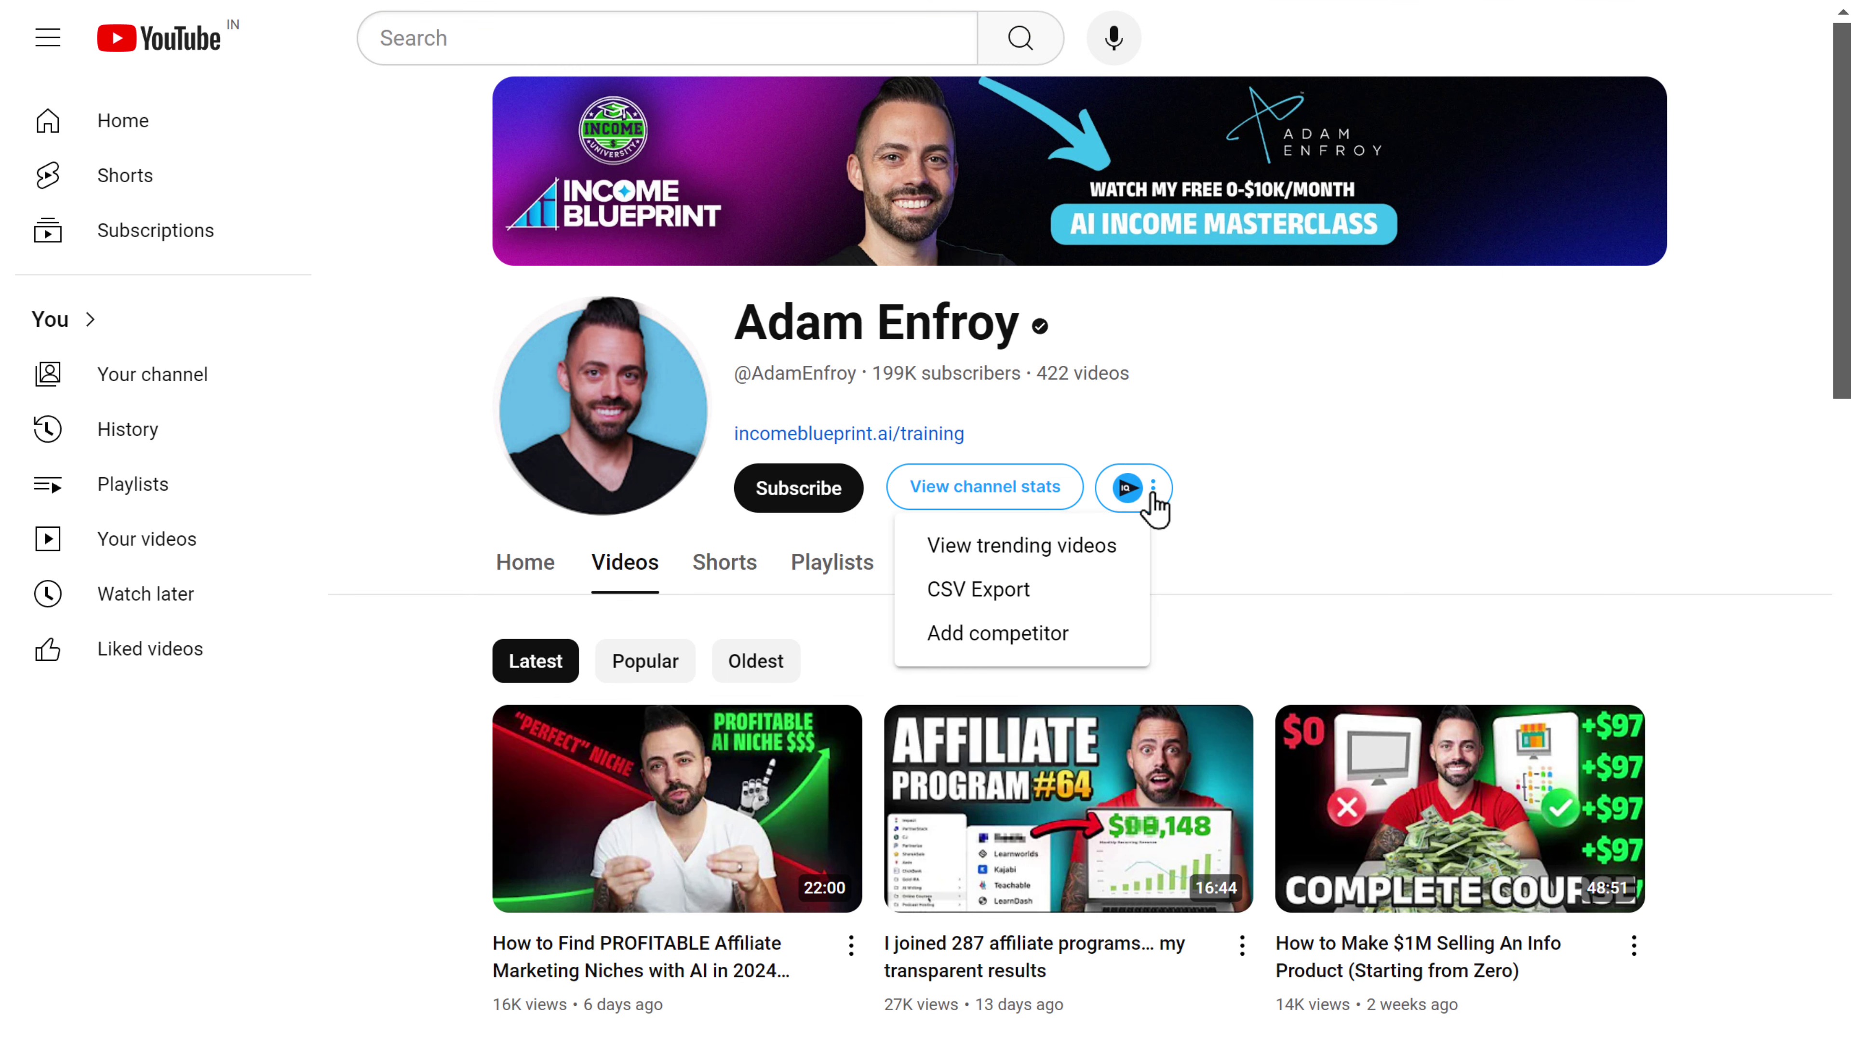
{"action": "left_click", "coordinate": [1044, 554]}
{"action": "scroll", "coordinate": [1034, 569], "scroll_direction": "down", "scroll_amount": 5}
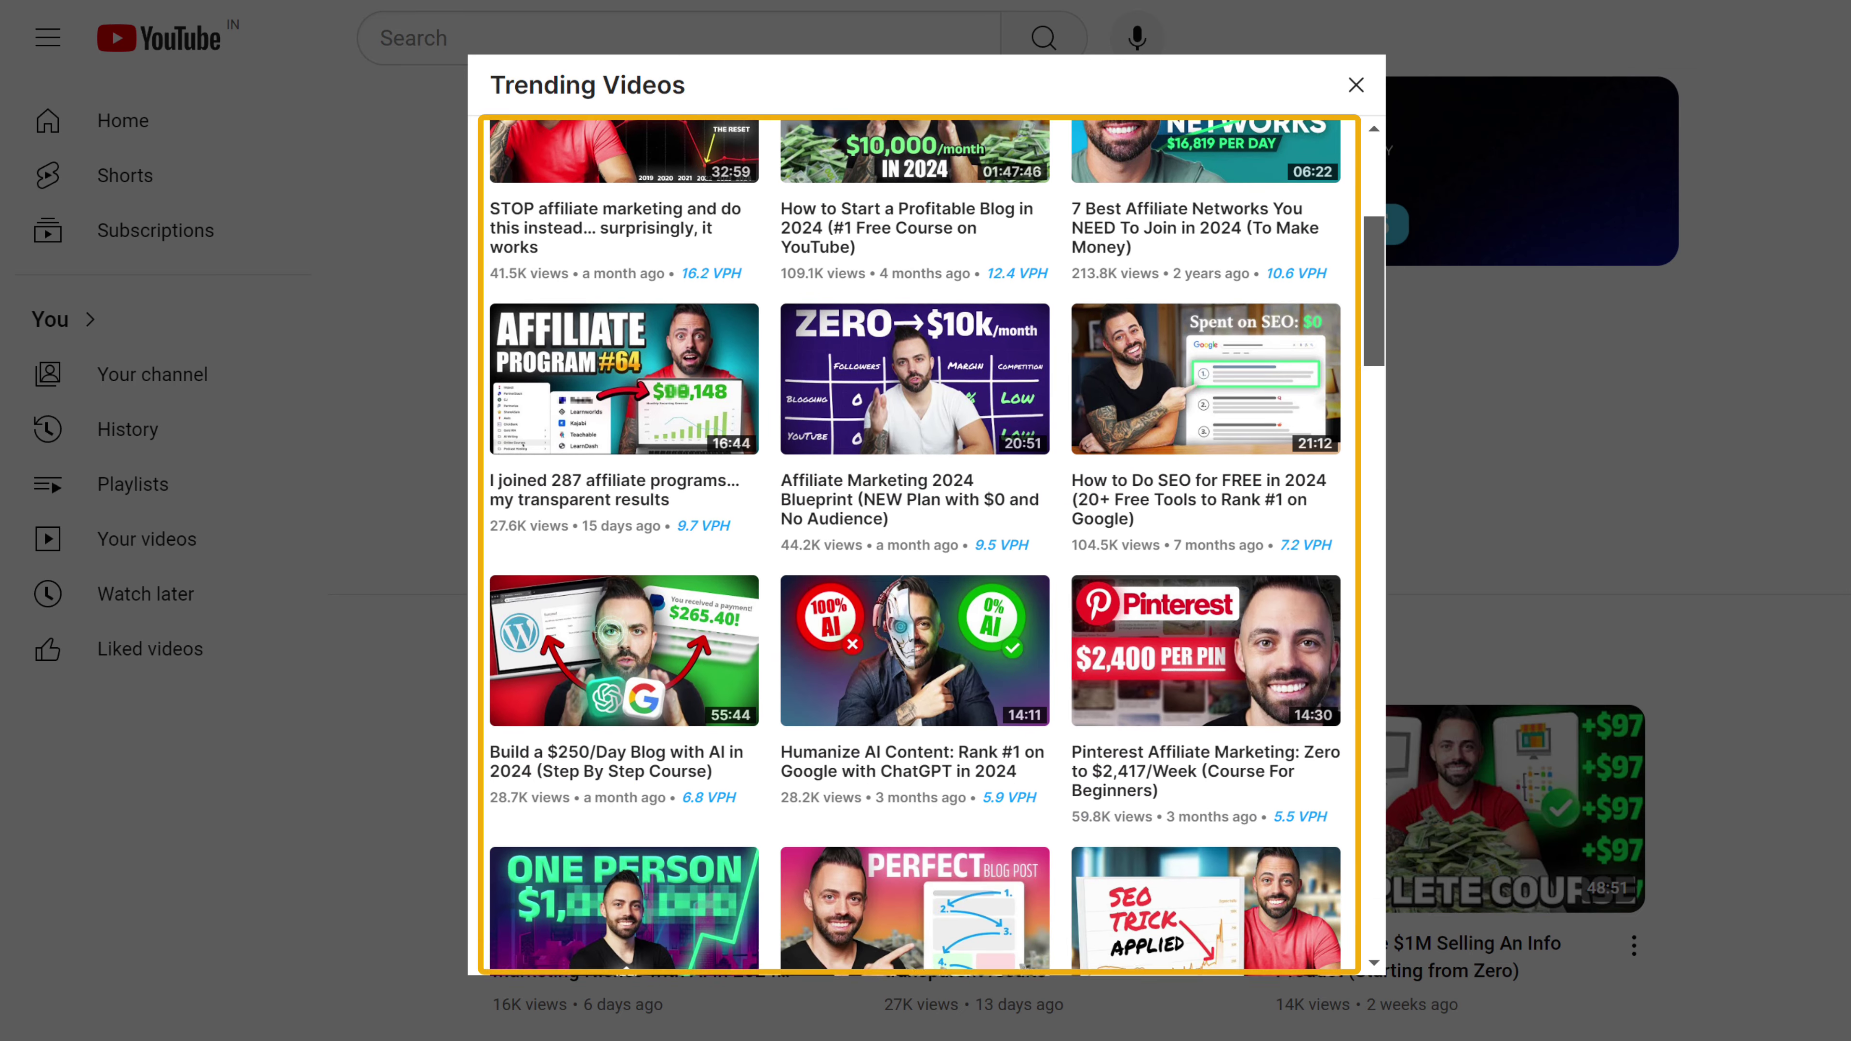
{"action": "scroll", "coordinate": [915, 547], "scroll_direction": "down", "scroll_amount": 13}
{"action": "scroll", "coordinate": [916, 546], "scroll_direction": "up", "scroll_amount": 15}
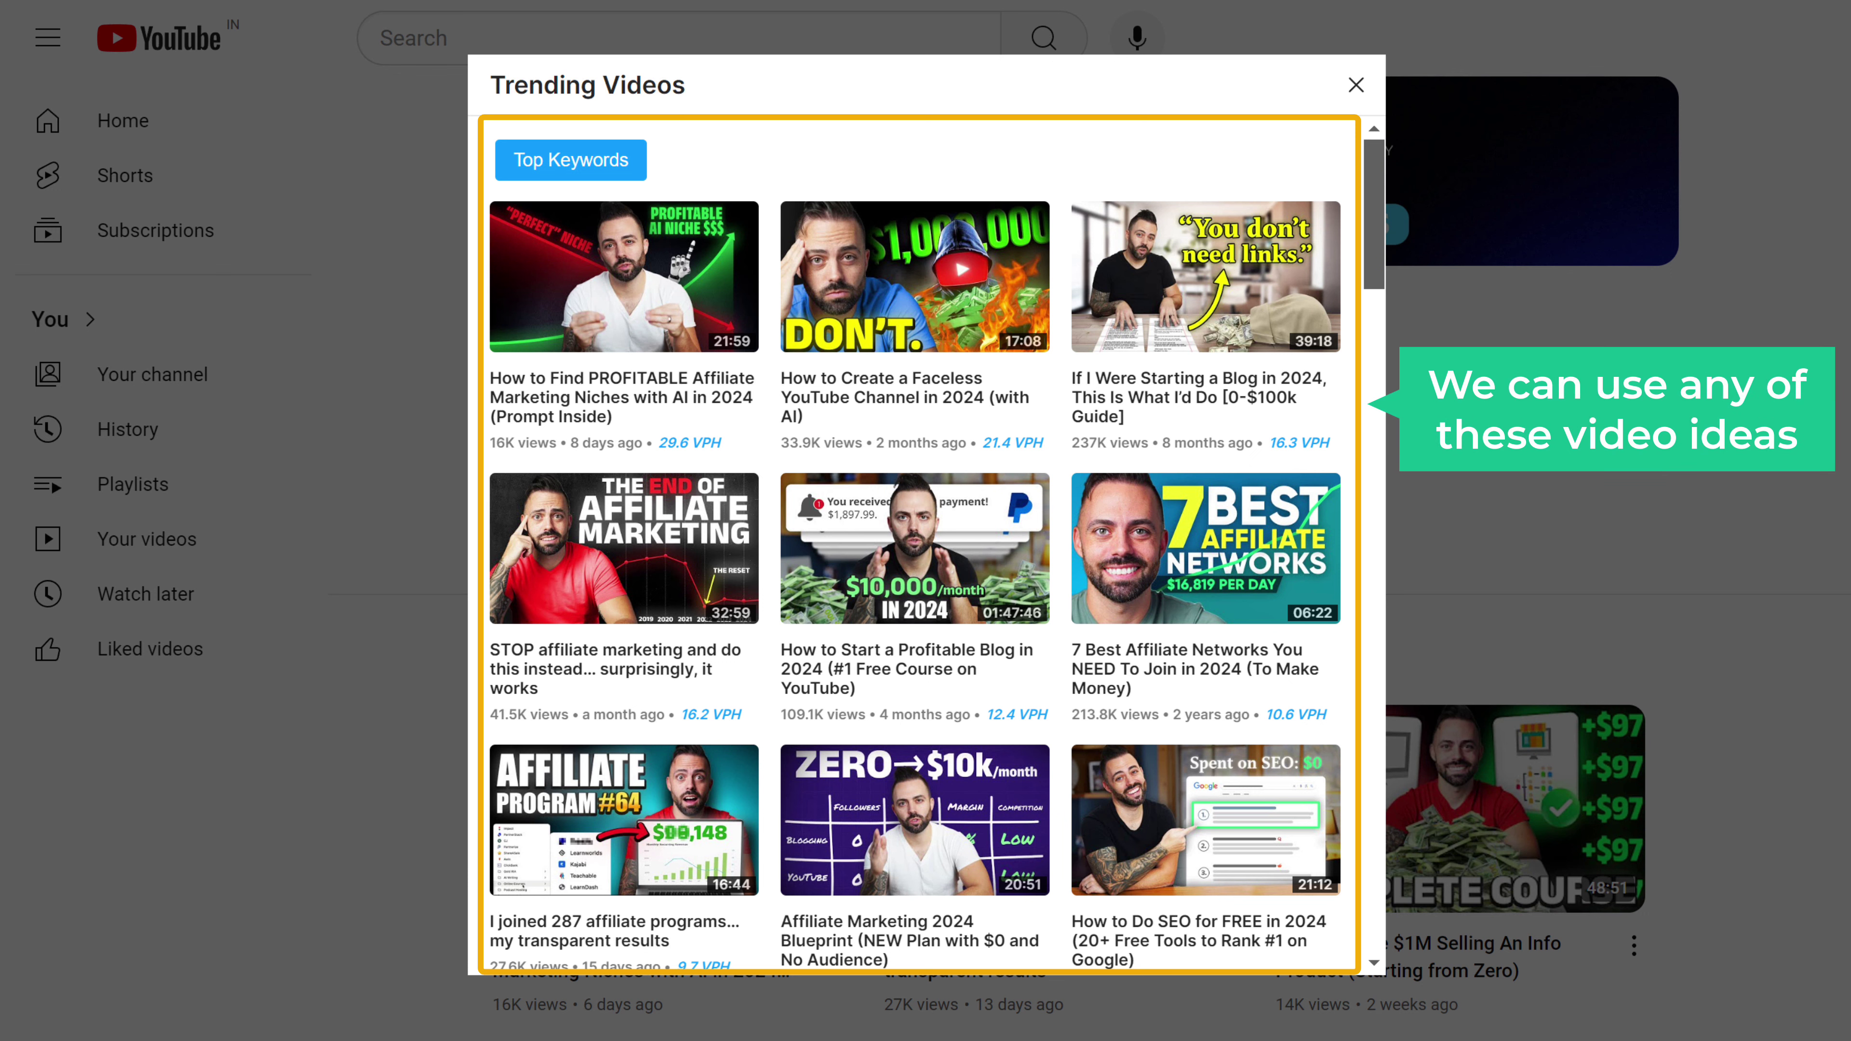